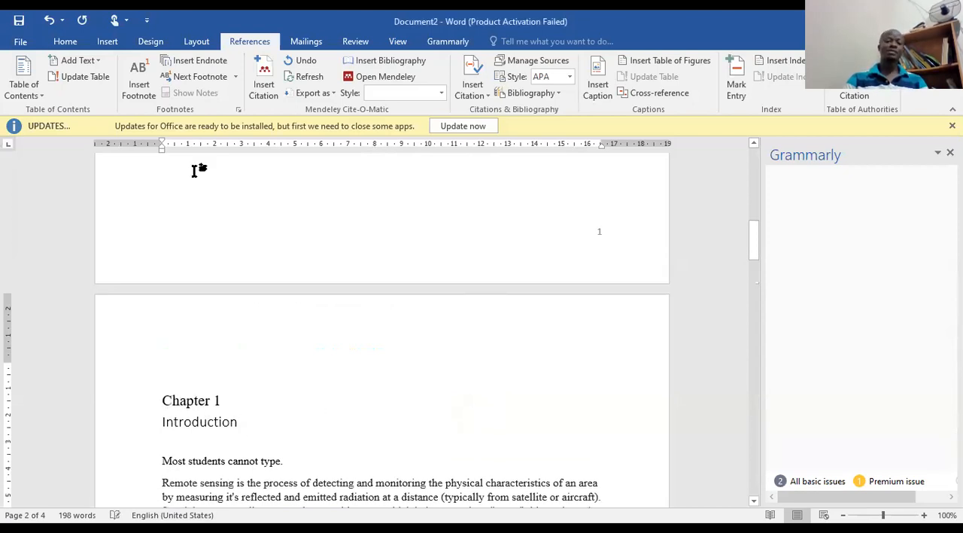
Apply the multilevel list format that numbers Heading 1 paragraphs as "Chapter 1" and leaves Heading 2 and Heading 3 unnumbered.
click(67, 45)
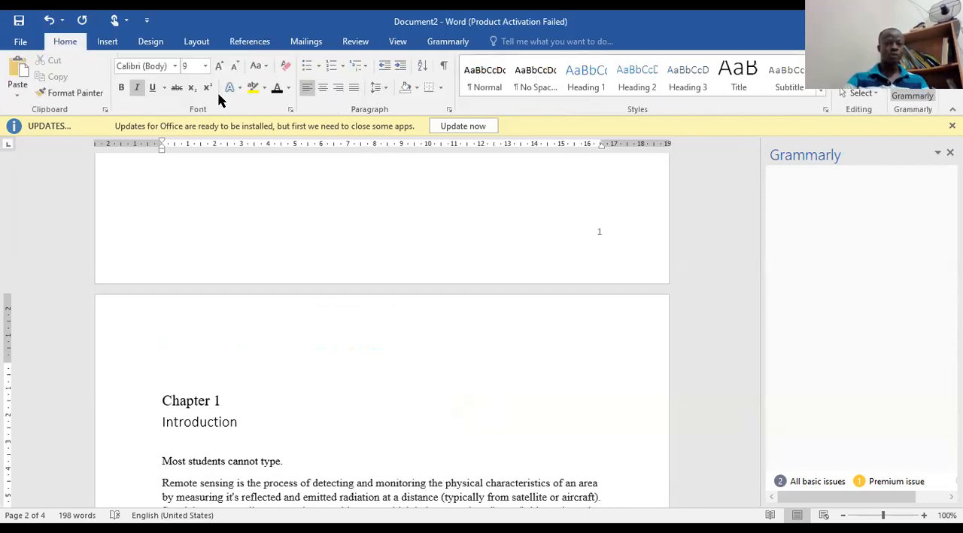
click(360, 69)
mouse_move(444, 354)
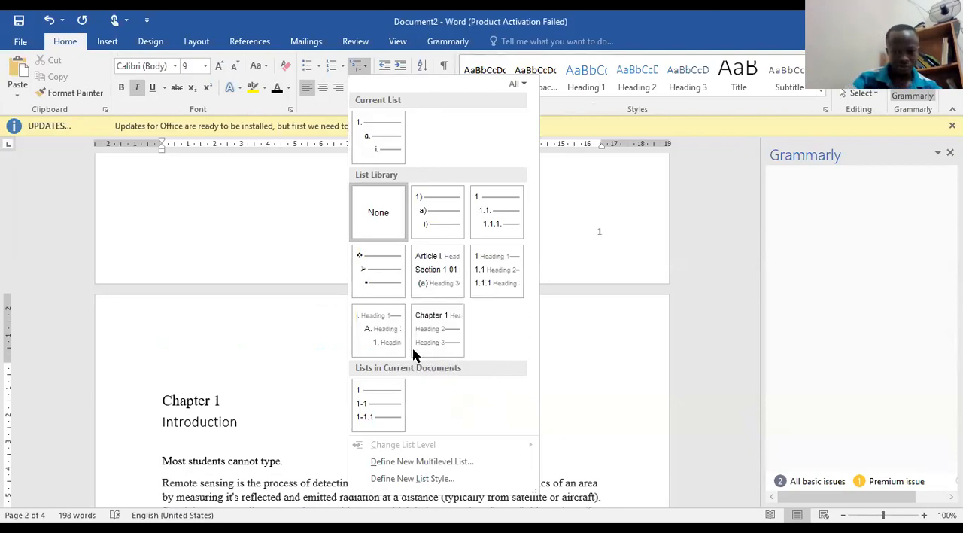
click(429, 386)
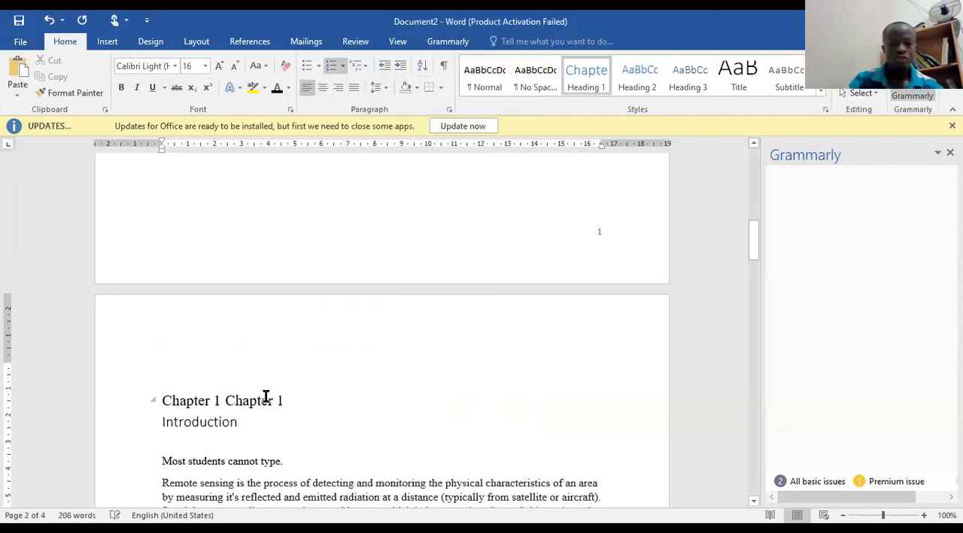
Delete the manually typed "Chapter 1" from the heading above Introduction, keeping only the automatic chapter number.
click(219, 401)
click(268, 403)
click(294, 403)
key(BackSpace)
key(BackSpace)
key(BackSpace)
key(BackSpace)
key(BackSpace)
key(BackSpace)
key(BackSpace)
key(BackSpace)
key(BackSpace)
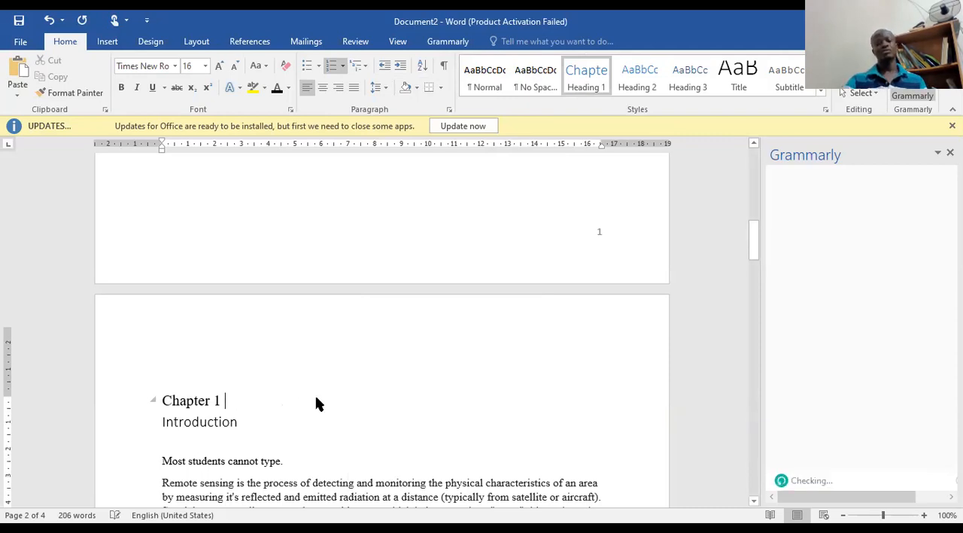
scroll(314, 397, up, 8)
scroll(326, 361, down, 10)
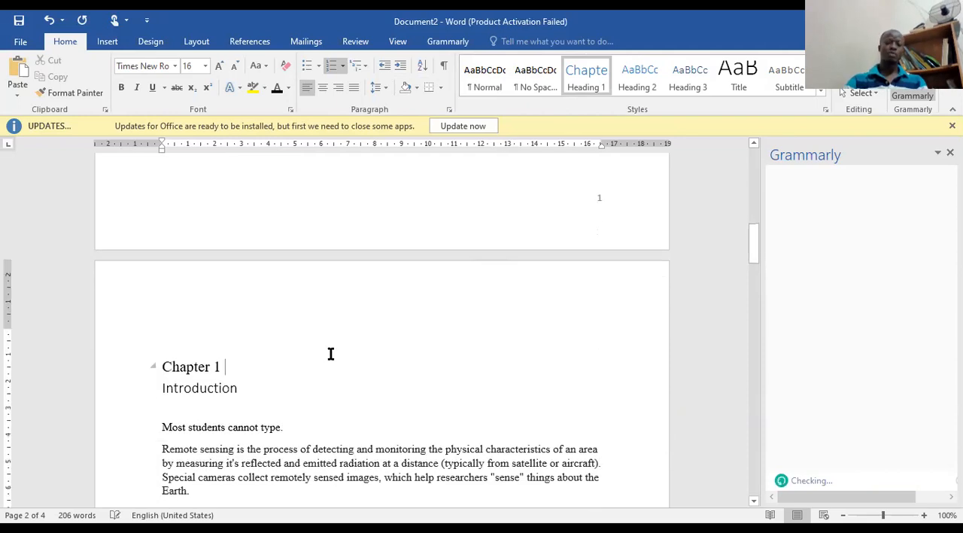
click(331, 357)
scroll(331, 357, down, 15)
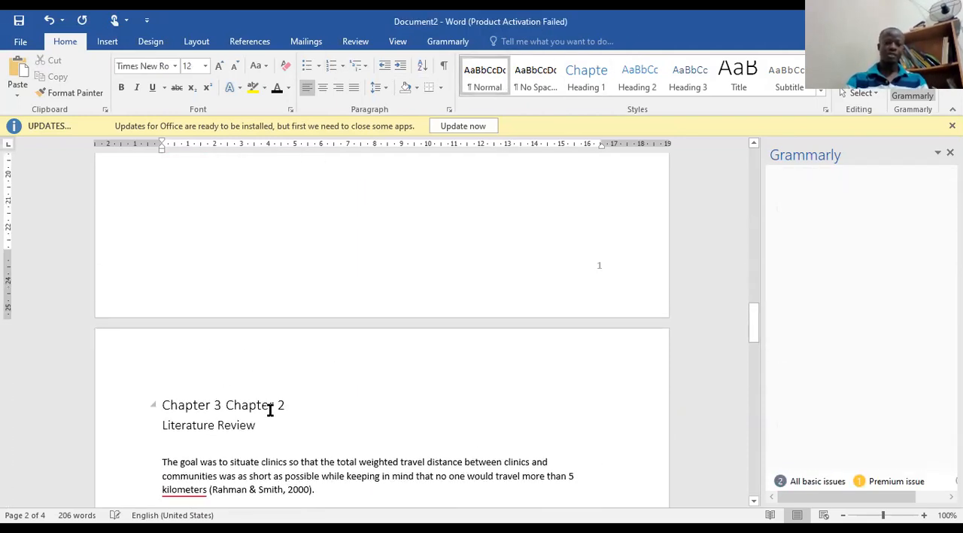
click(280, 409)
click(209, 409)
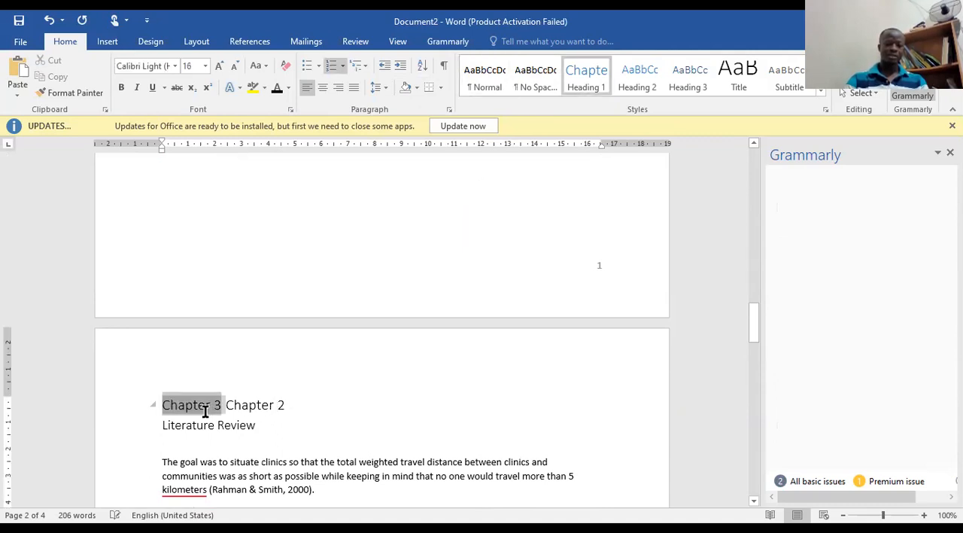
click(276, 407)
drag(285, 407, 231, 409)
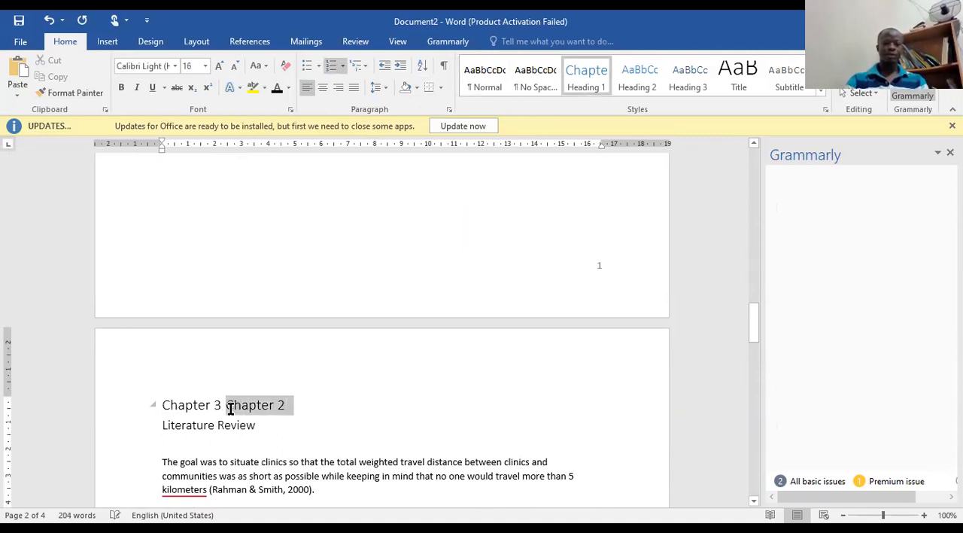
key(BackSpace)
key(ctrl+z)
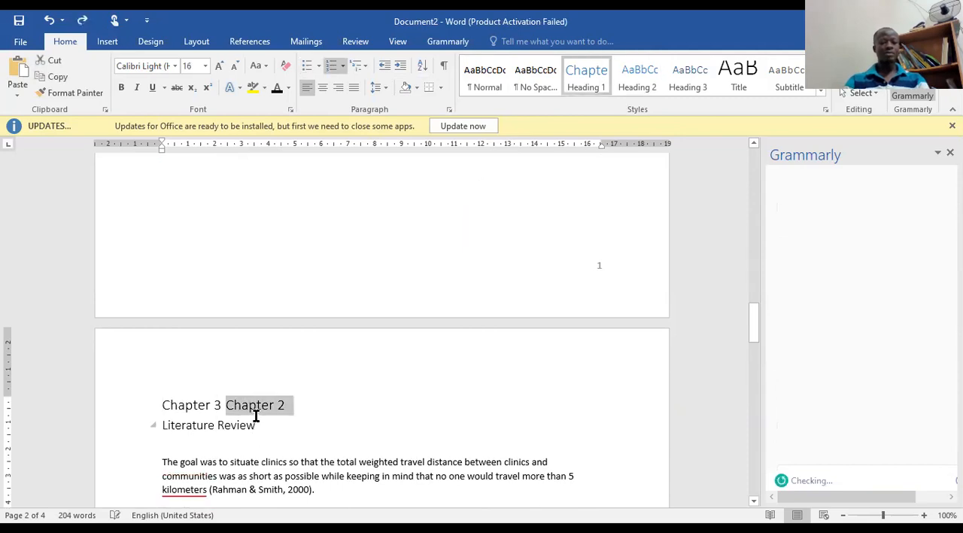
Delete the manually typed "Chapter 2" from the heading above Literature Review, keeping only the automatic number.
click(251, 410)
click(298, 406)
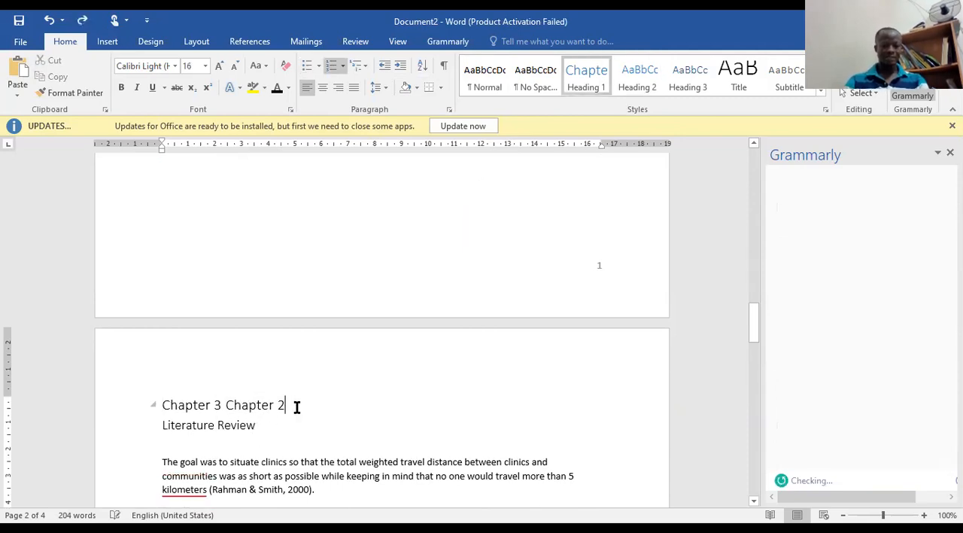
key(BackSpace)
key(BackSpace)
key(BackSpace)
key(BackSpace)
key(BackSpace)
key(BackSpace)
key(BackSpace)
key(BackSpace)
key(BackSpace)
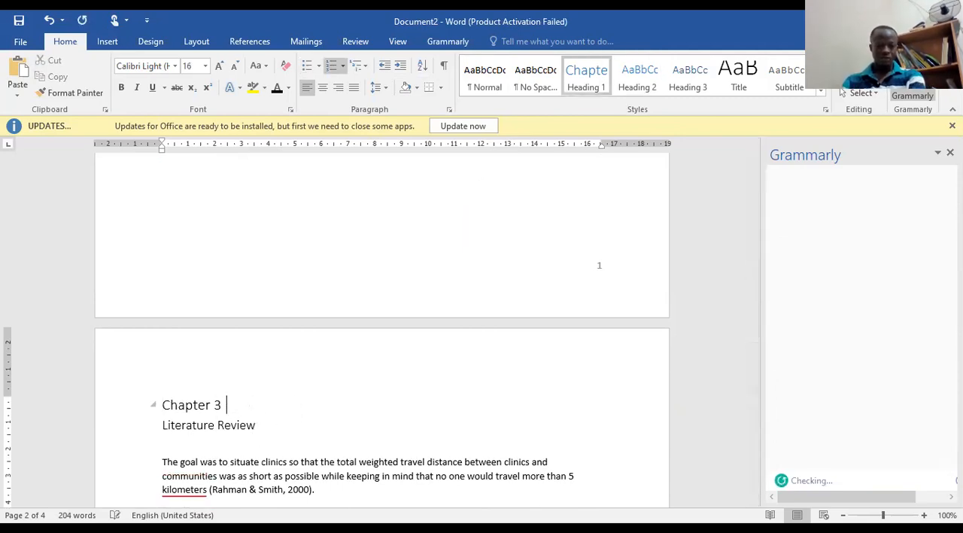
Delete the manually typed "Chapter 6" from the heading above References, keeping only the automatic number.
scroll(336, 286, down, 20)
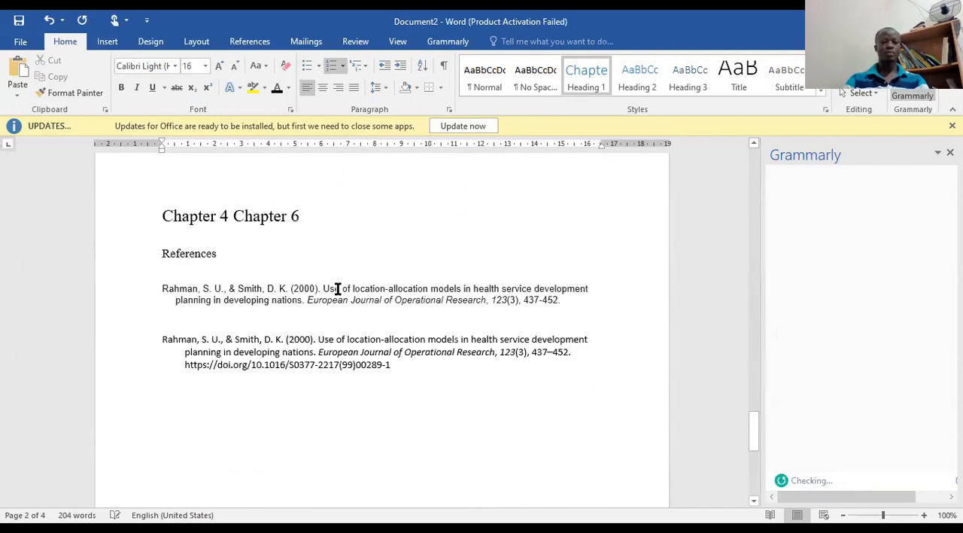
scroll(337, 286, up, 2)
click(301, 246)
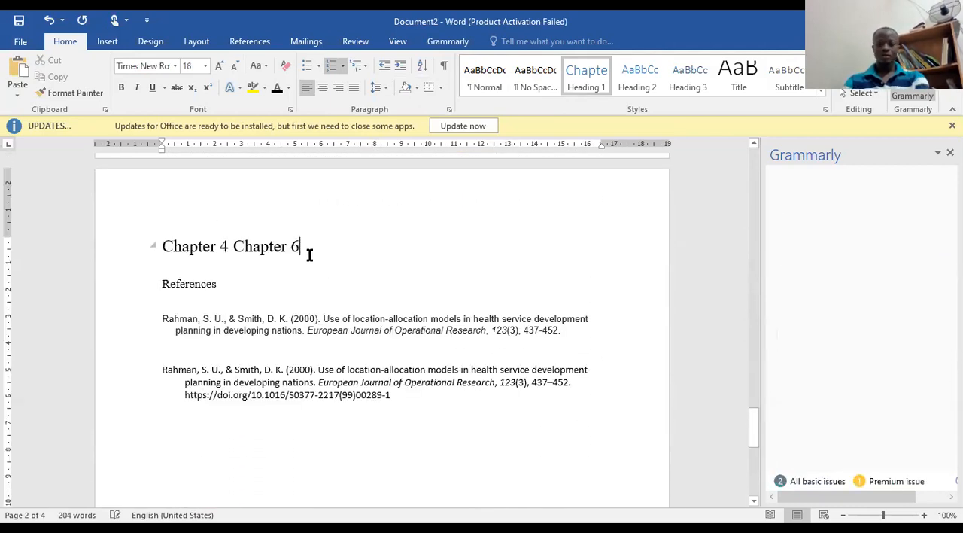
key(BackSpace)
key(BackSpace)
key(BackSpace)
key(BackSpace)
key(BackSpace)
key(BackSpace)
key(BackSpace)
key(BackSpace)
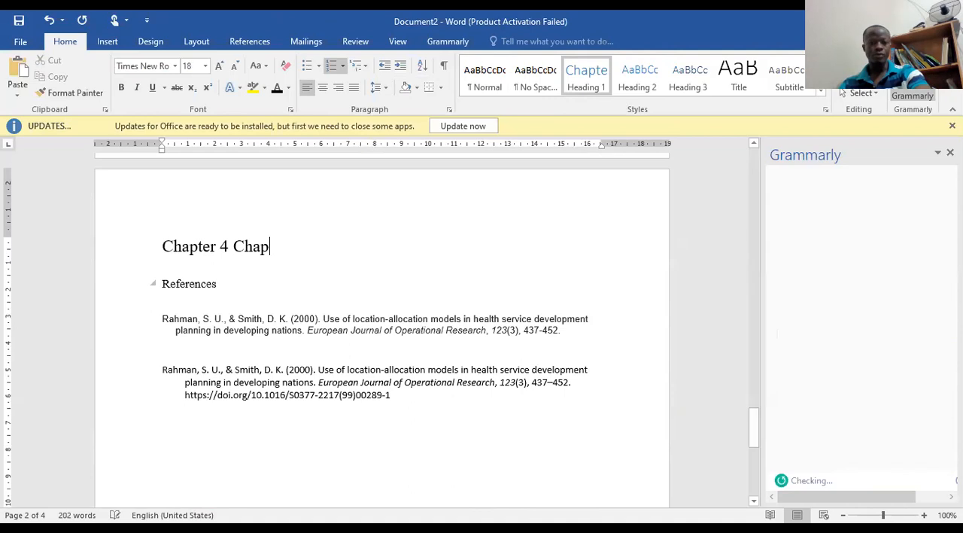
key(BackSpace)
Update the table of contents on the first page so its entries match the renumbered chapter headings.
scroll(286, 316, up, 3)
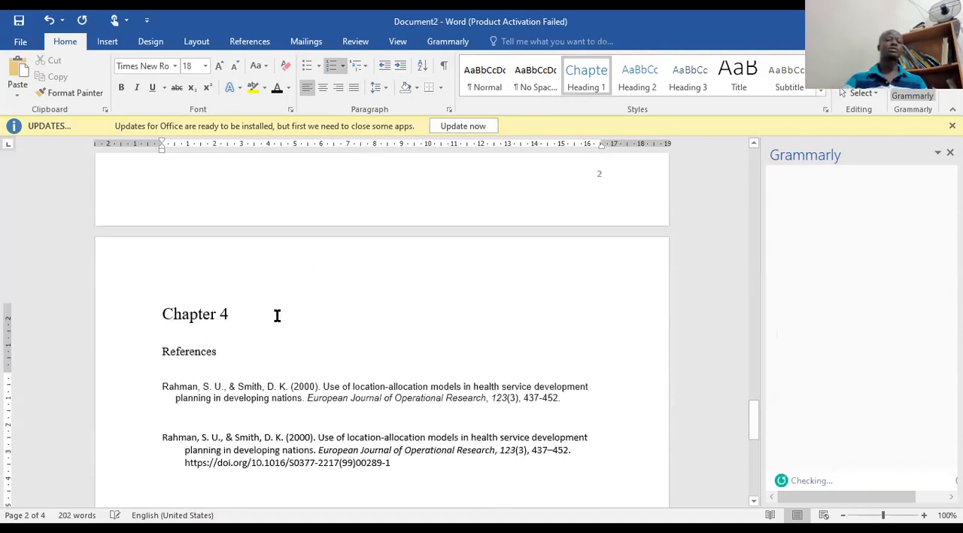
scroll(342, 275, up, 15)
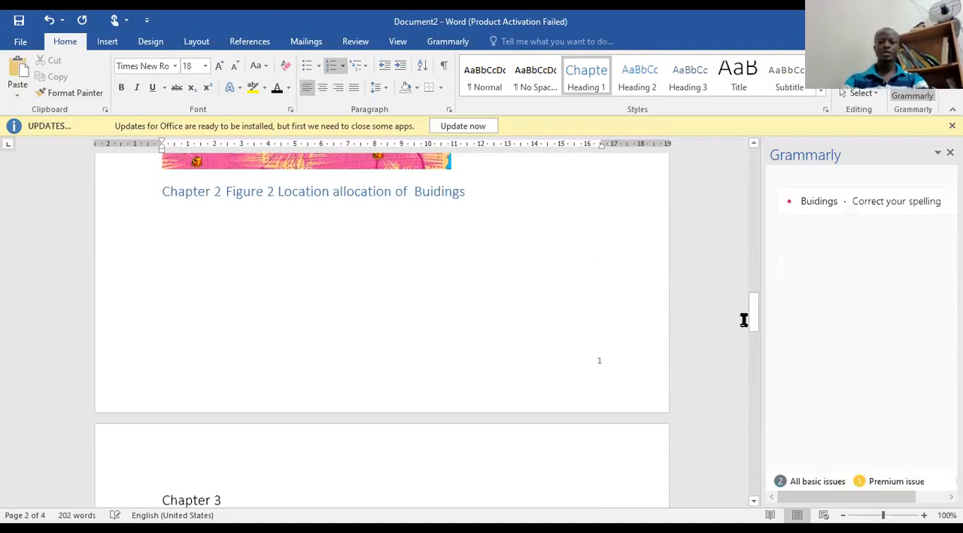
scroll(499, 301, up, 20)
click(359, 333)
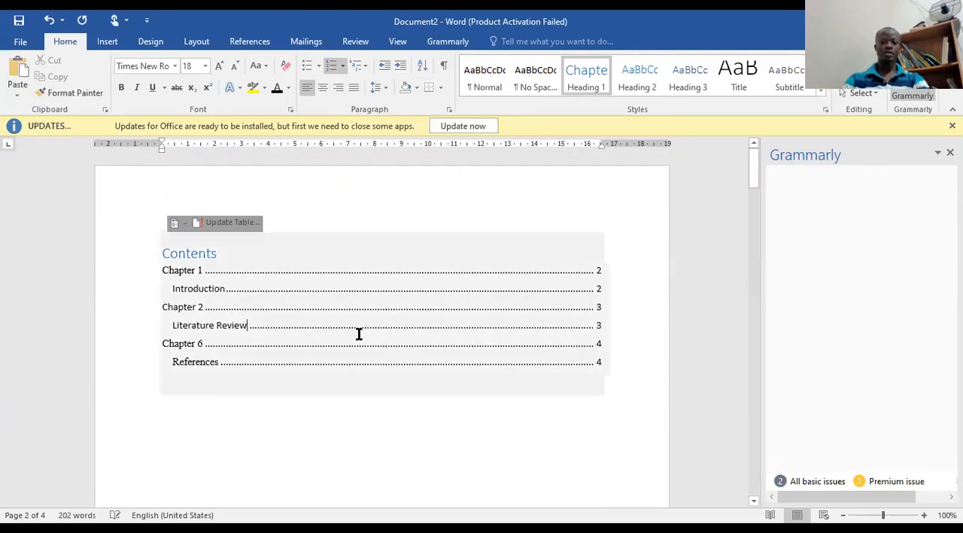
right_click(412, 421)
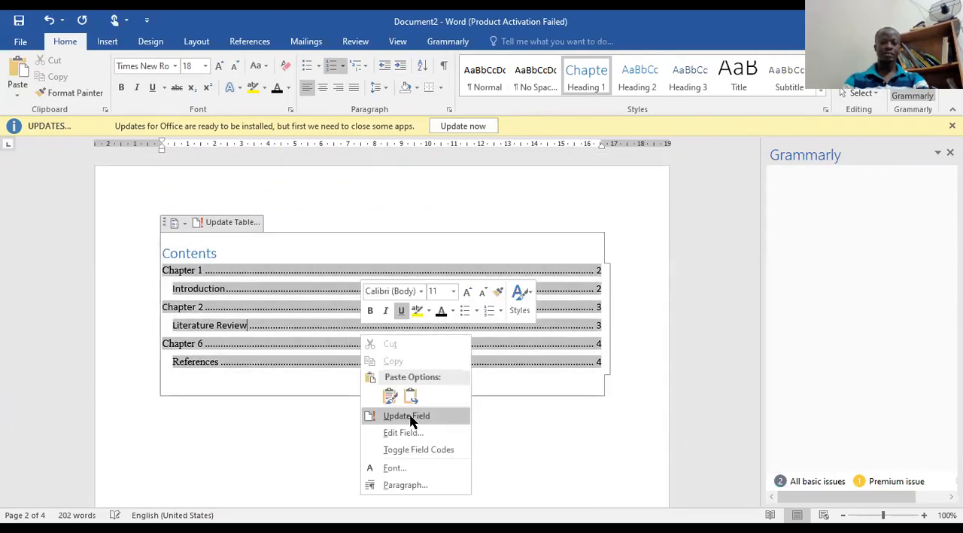
click(406, 416)
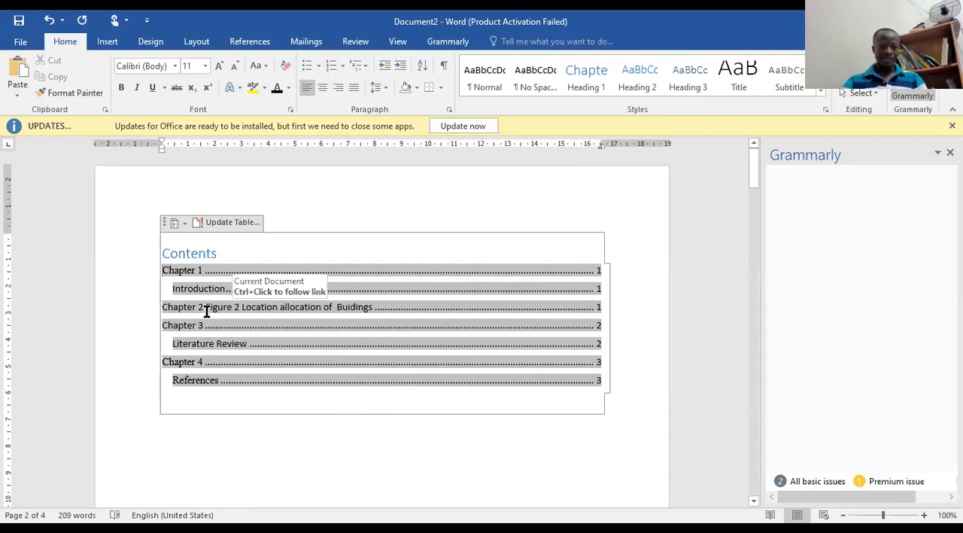
Change the Figure 2 caption below the map from Heading 1 to the Normal style.
ctrl+click(244, 307)
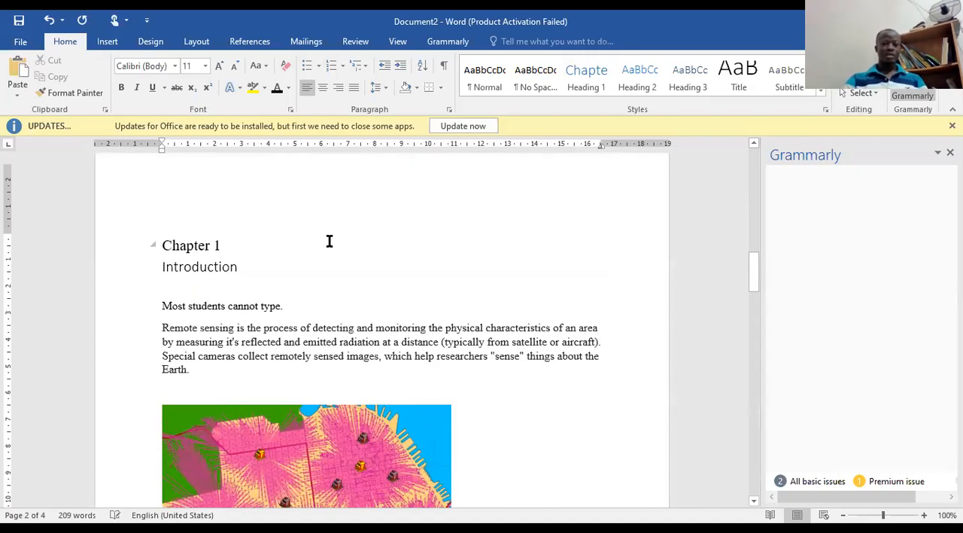
click(604, 93)
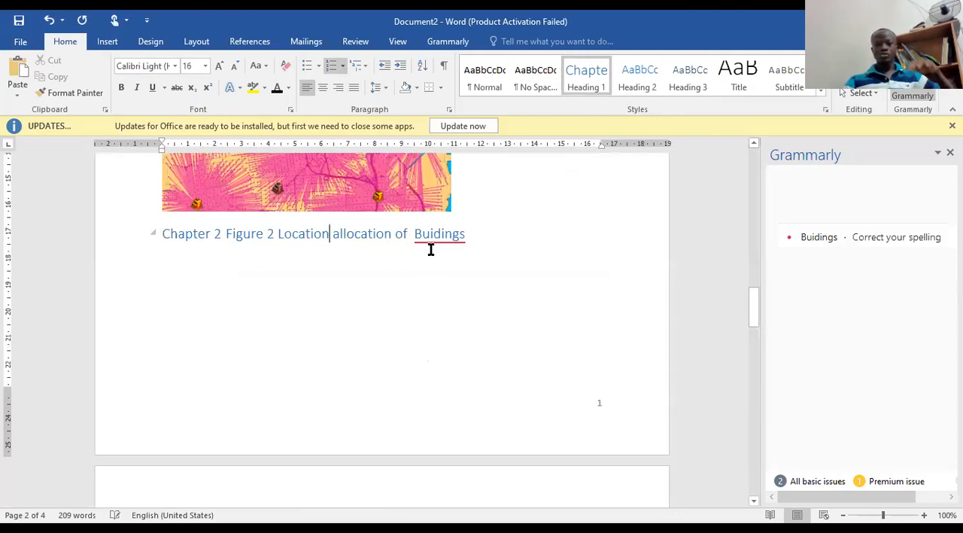
triple_click(163, 238)
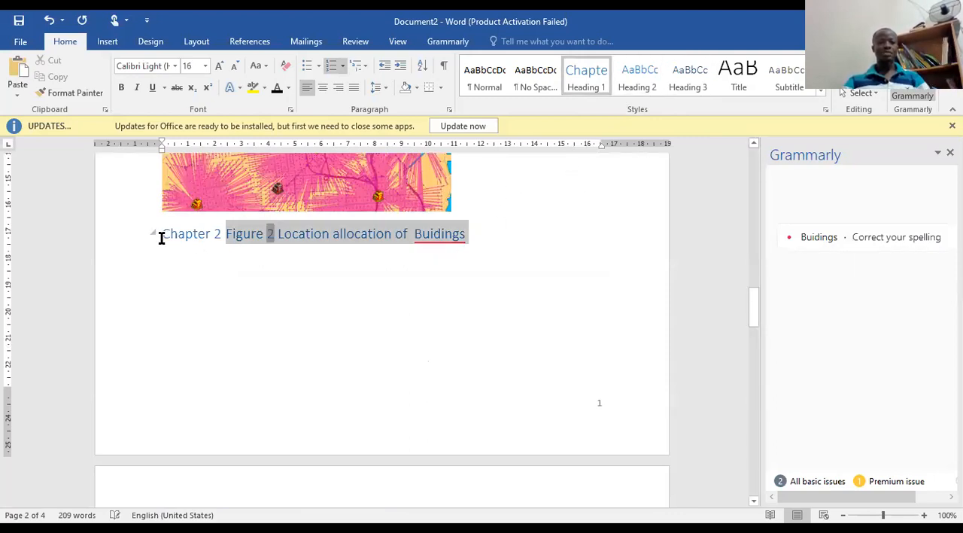
click(481, 83)
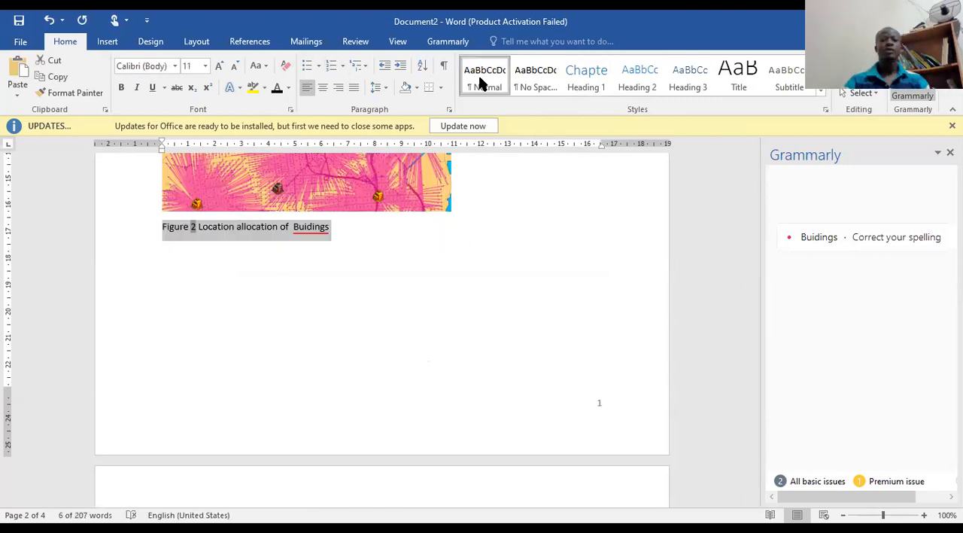
click(385, 274)
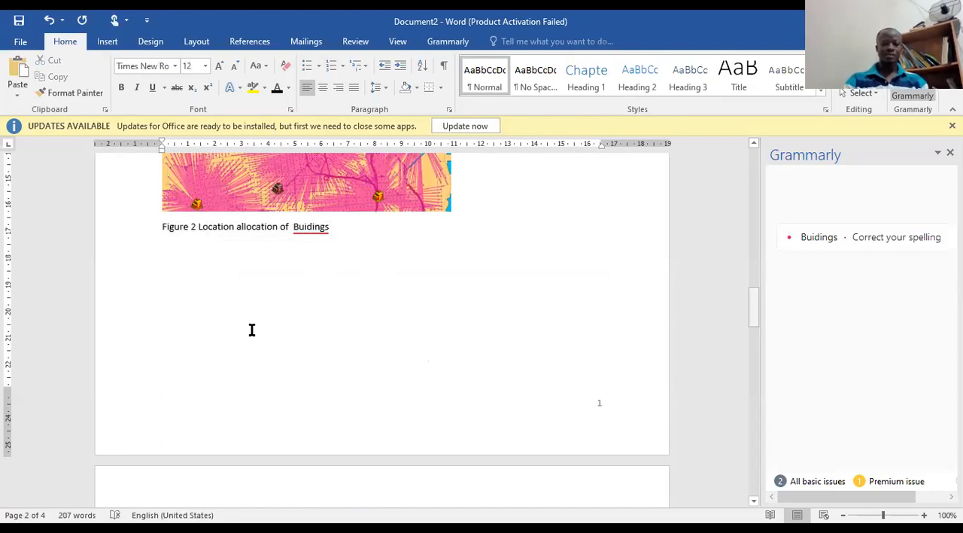
Update the entire table of contents again to reflect the caption's style change.
scroll(252, 329, up, 10)
right_click(309, 414)
click(312, 411)
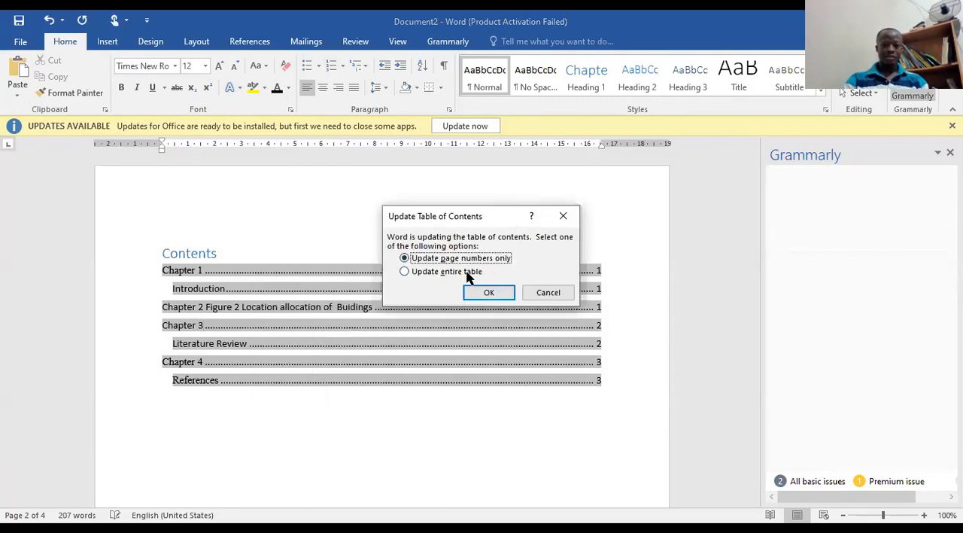
click(482, 292)
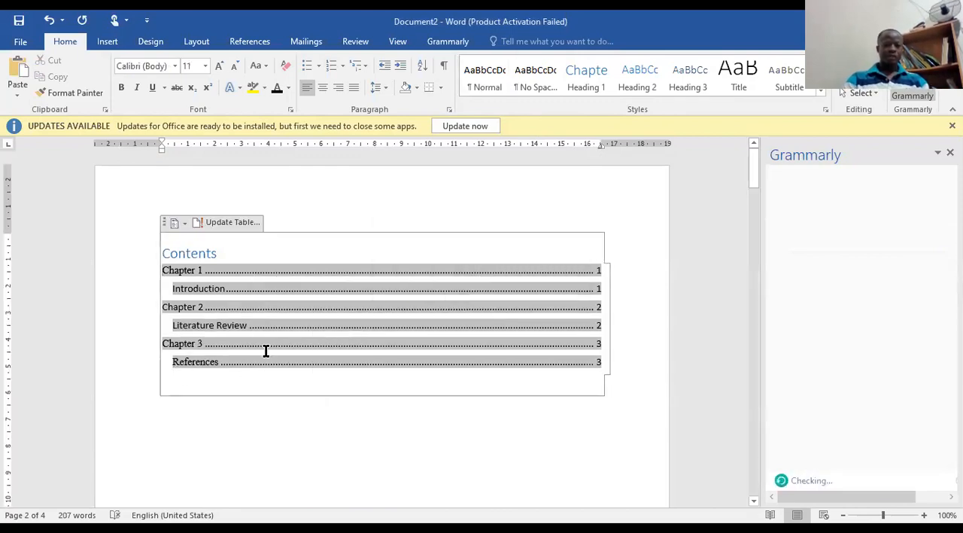
Review the updated table of contents, the chapter headings and the Figure 2 caption throughout the document.
scroll(503, 397, down, 10)
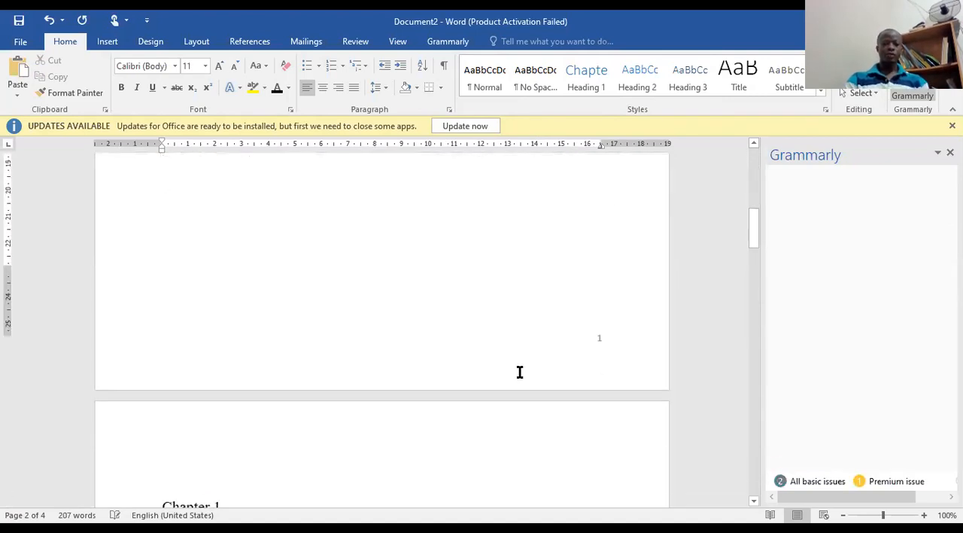
scroll(520, 362, down, 10)
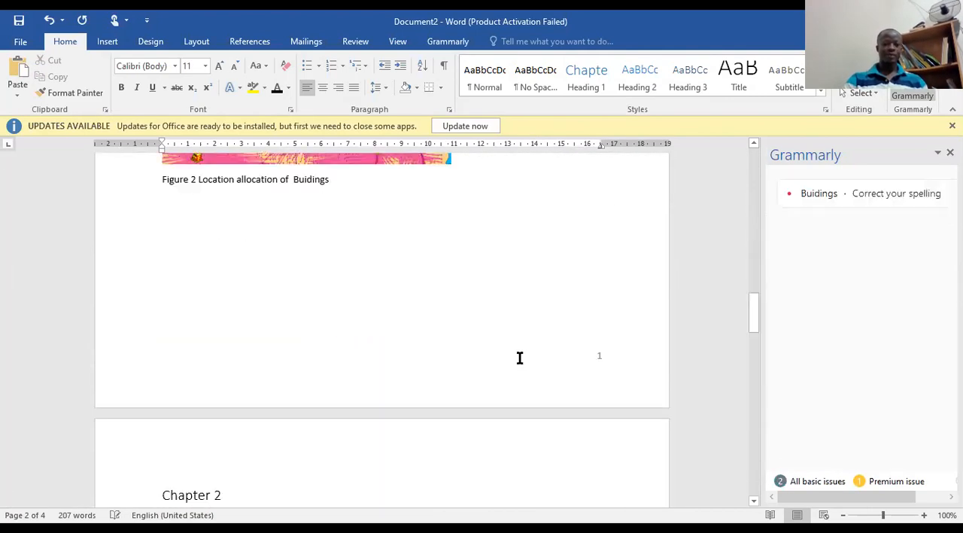
scroll(509, 342, up, 5)
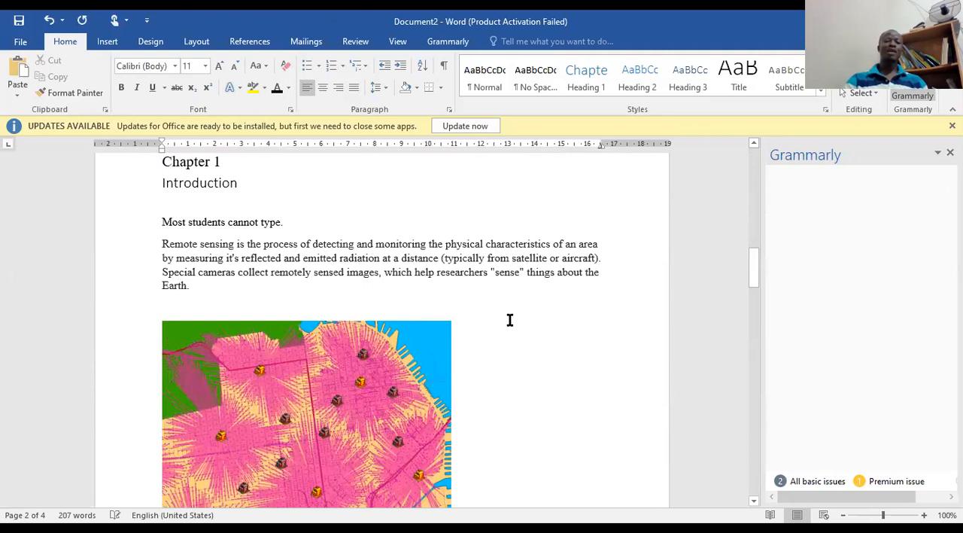
scroll(509, 320, up, 10)
scroll(593, 302, down, 2)
click(612, 294)
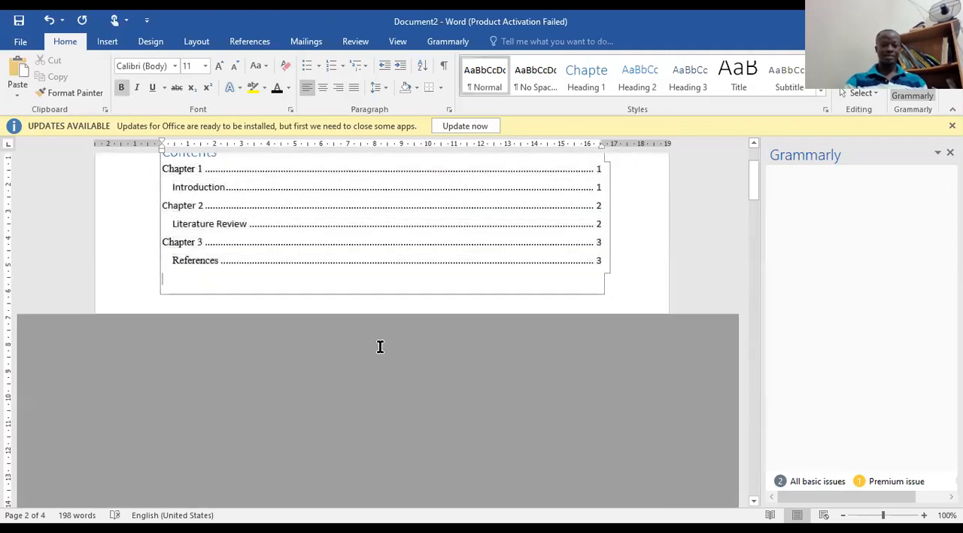
scroll(399, 342, down, 3)
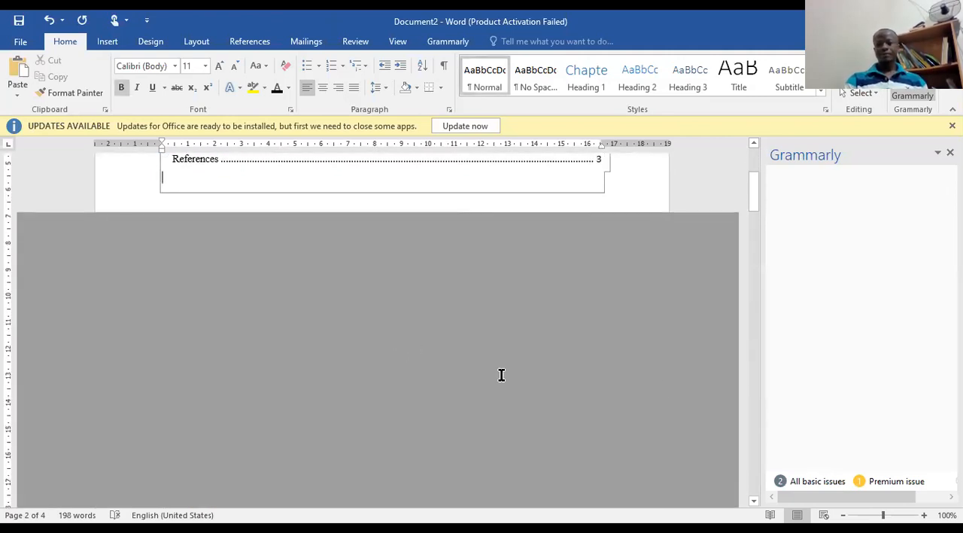
scroll(757, 181, up, 4)
scroll(562, 343, down, 2)
scroll(686, 303, down, 10)
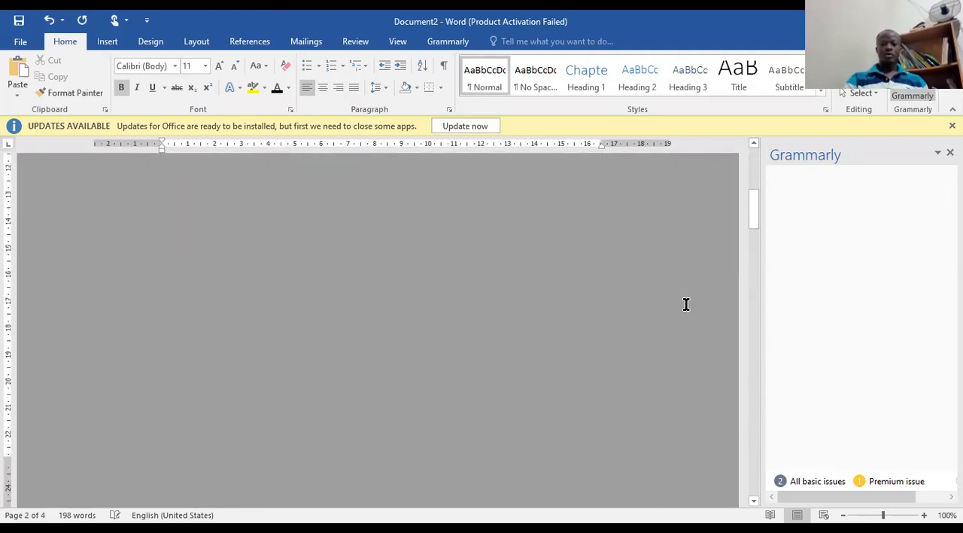
scroll(680, 252, up, 5)
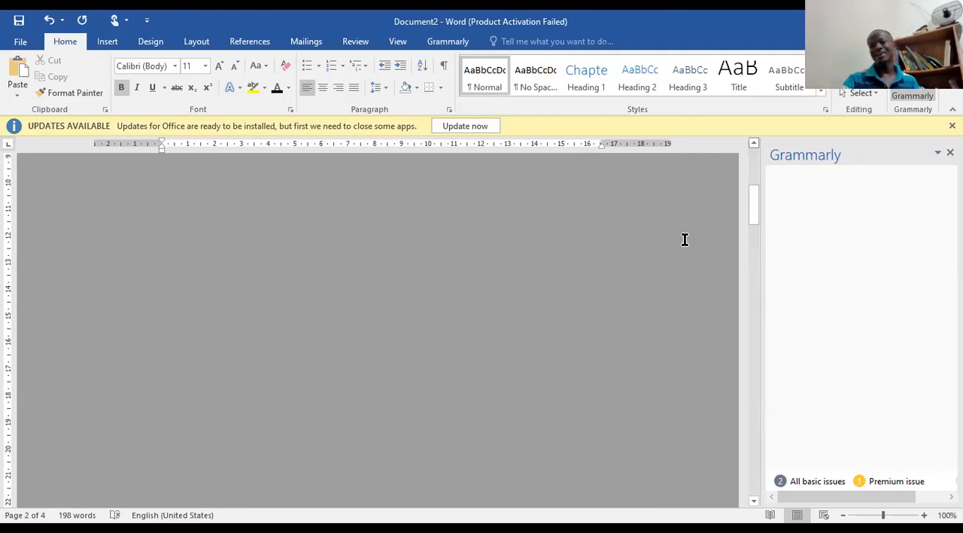
drag(753, 215, 740, 145)
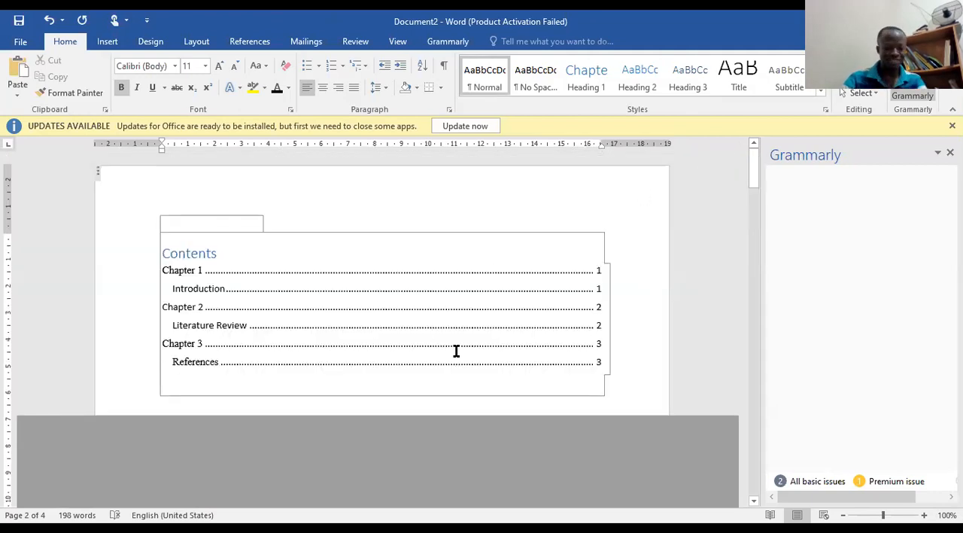
Undo the last edit and check the pages between the table of contents and the first chapter.
key(ctrl+z)
scroll(527, 372, down, 3)
scroll(527, 372, down, 6)
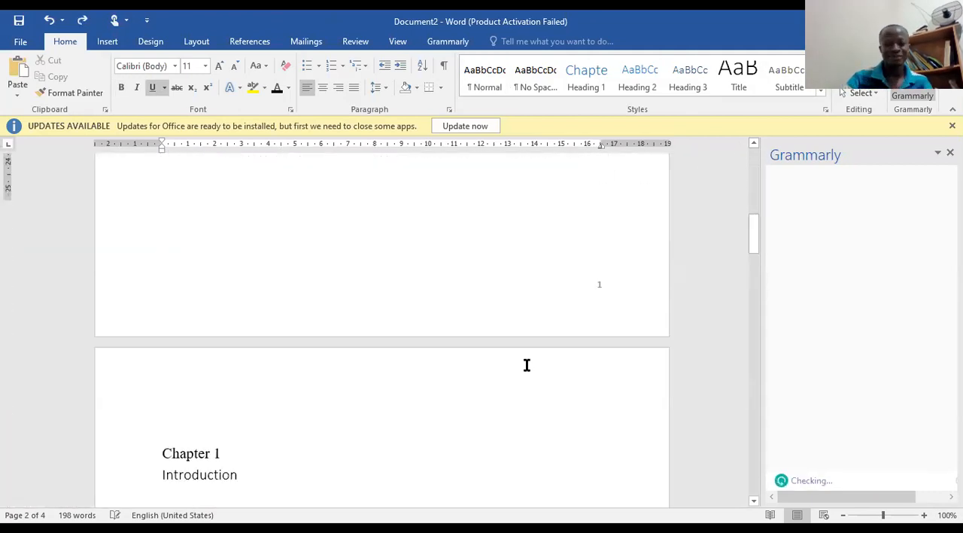
Replace the typed "Figure 2" in the caption below the map with an automatic Figure caption label that includes the chapter number.
scroll(527, 350, down, 5)
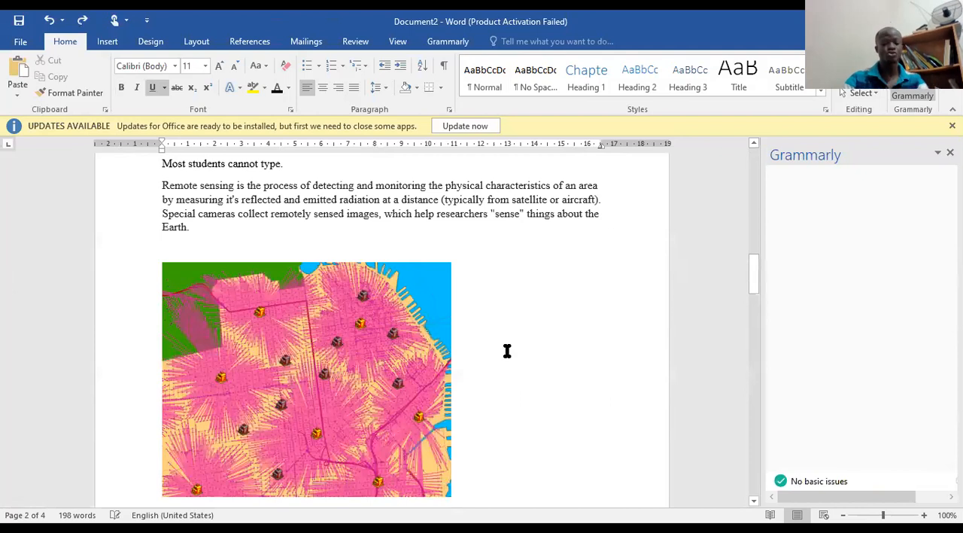
scroll(412, 343, down, 2)
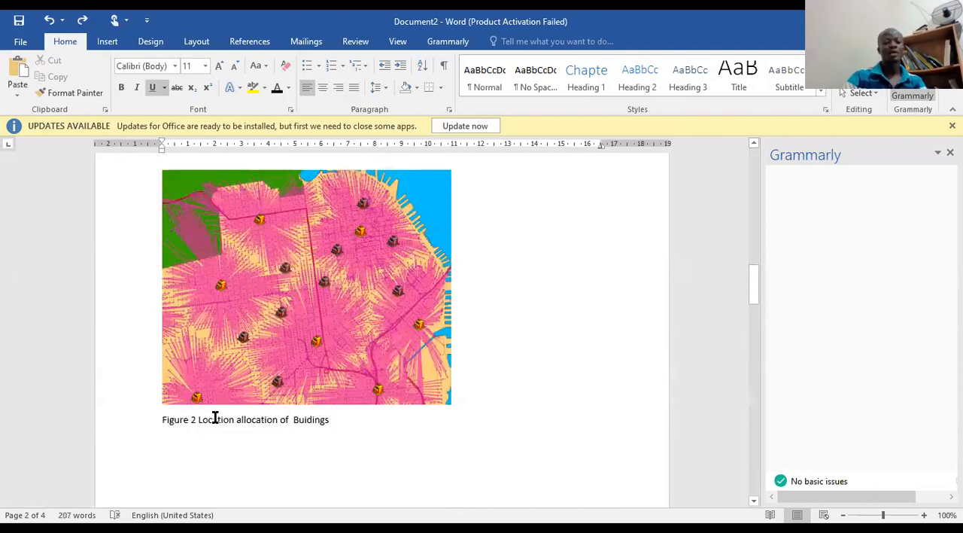
click(189, 421)
drag(195, 421, 157, 419)
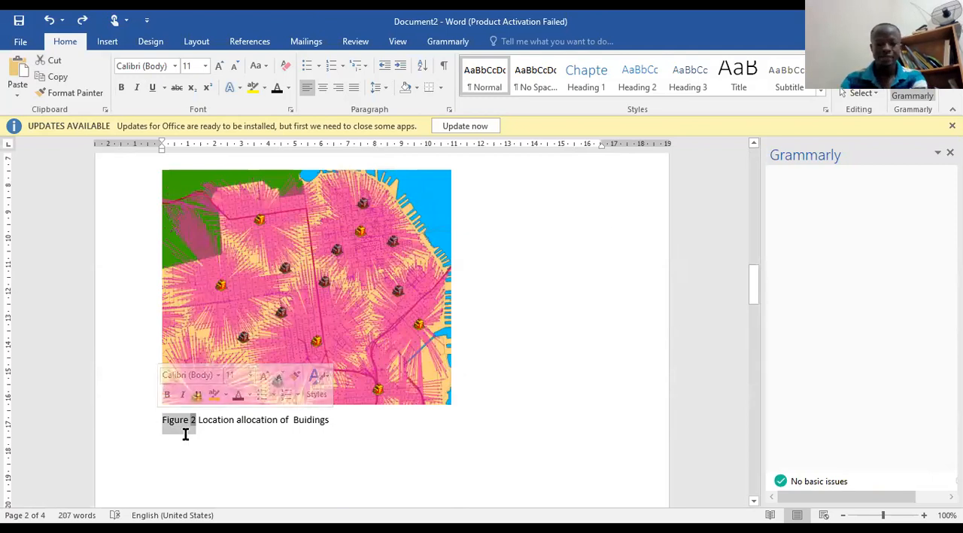
key(Delete)
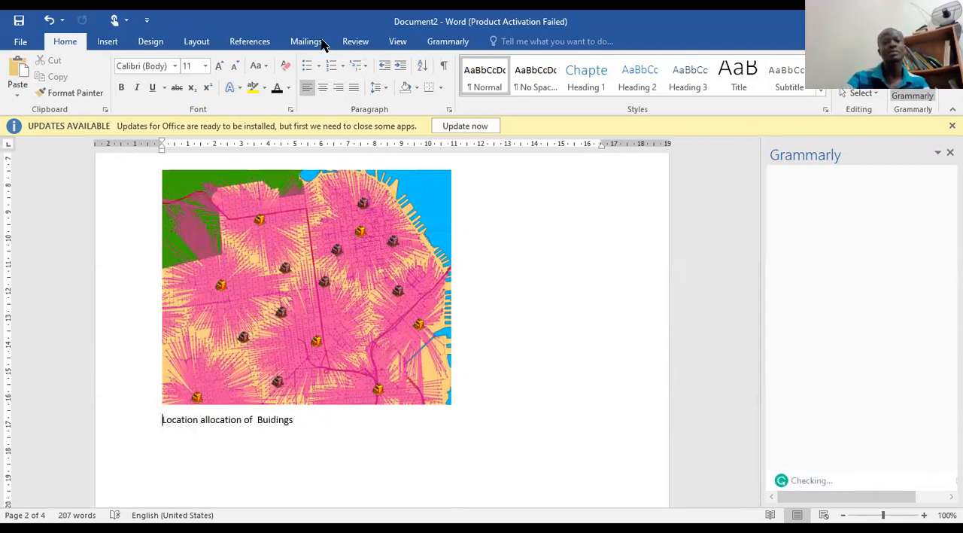
scroll(607, 90, down, 4)
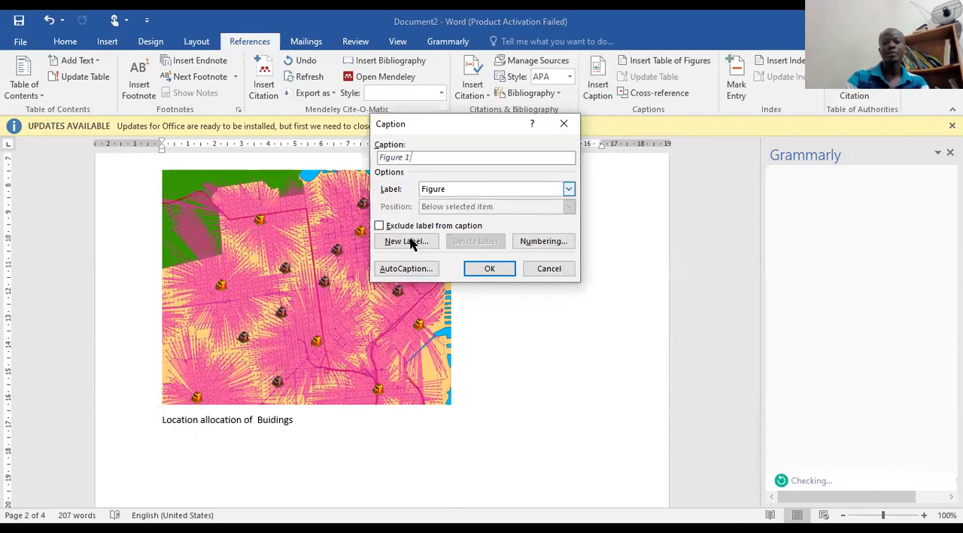
click(488, 268)
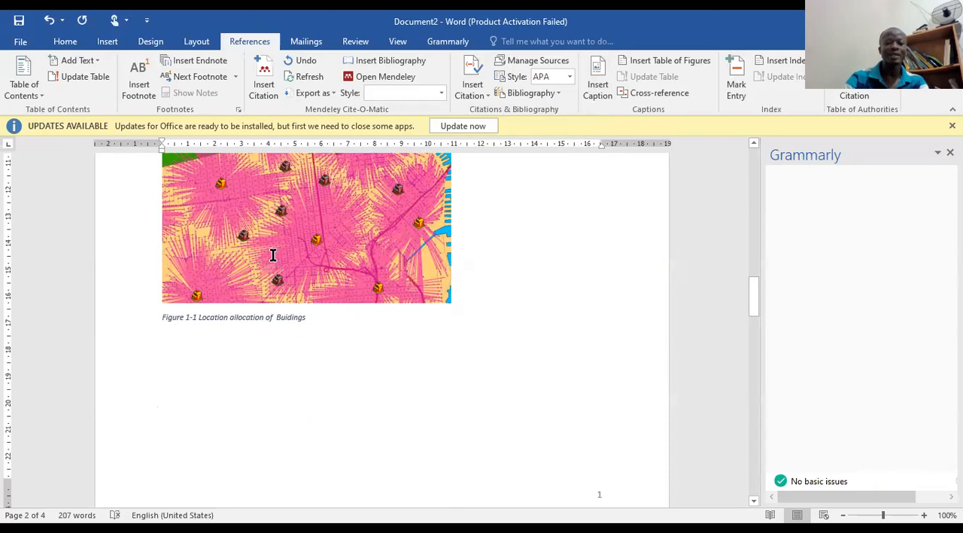
Switch to Chrome, select the demand-weighted overall distance image in the location allocation models image results and open its context options.
key(ctrl+End)
scroll(408, 292, up, 3)
scroll(408, 292, up, 1)
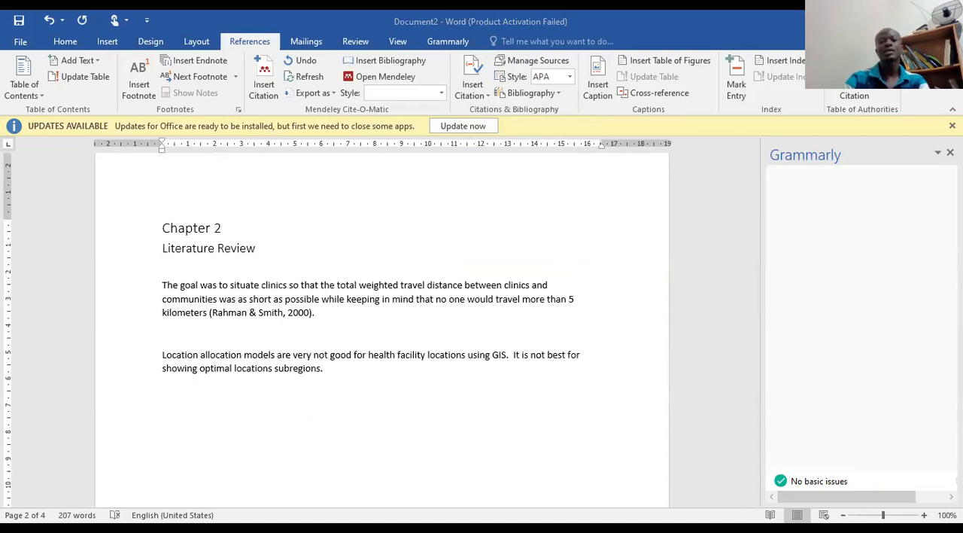
key(alt+Tab)
click(568, 52)
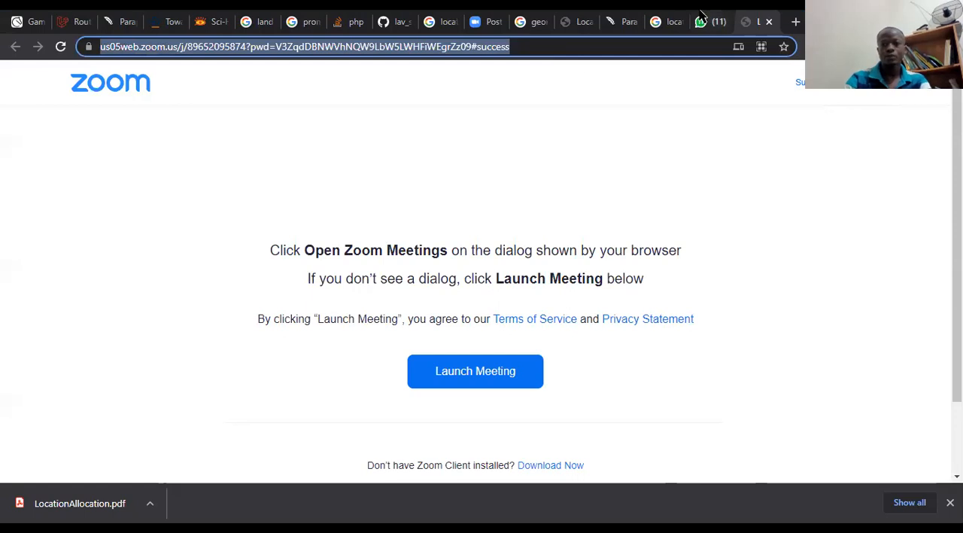
click(662, 21)
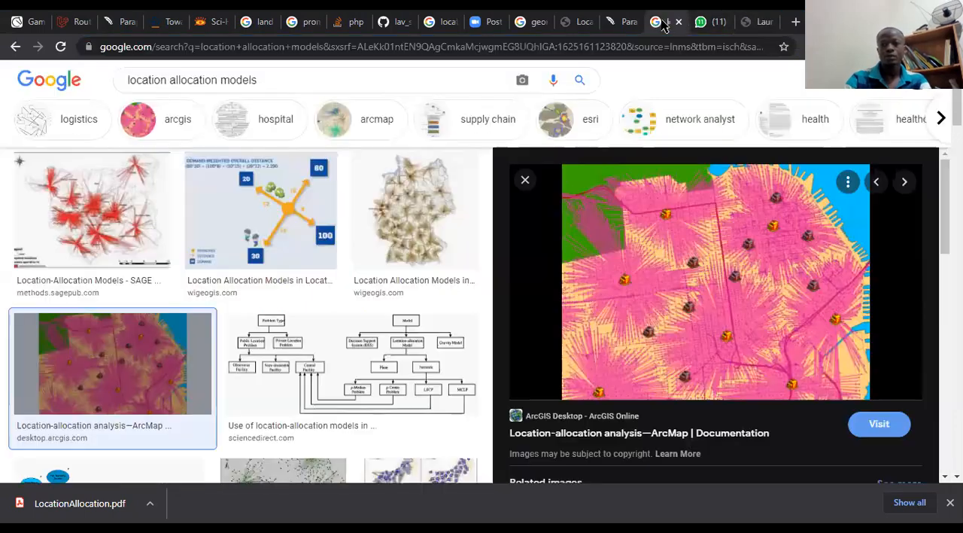
click(278, 228)
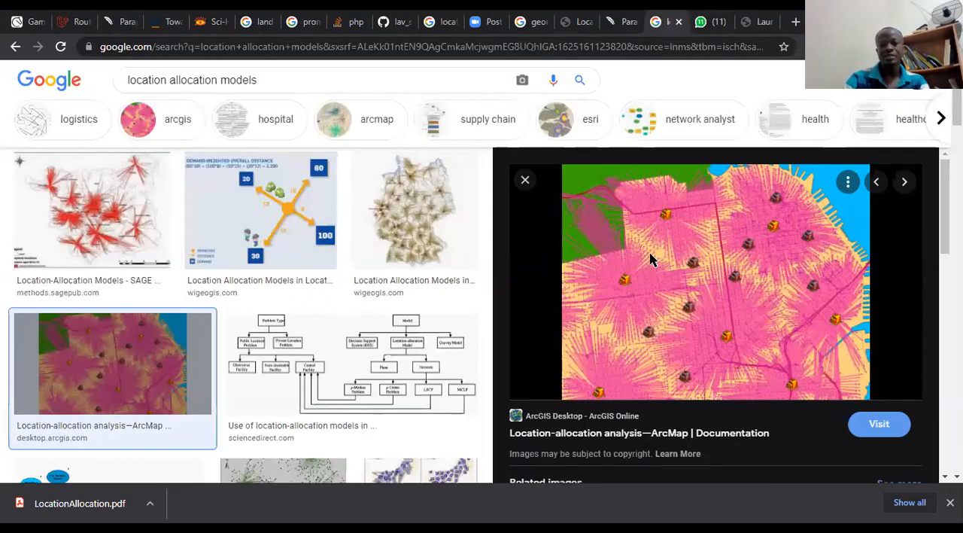
right_click(652, 260)
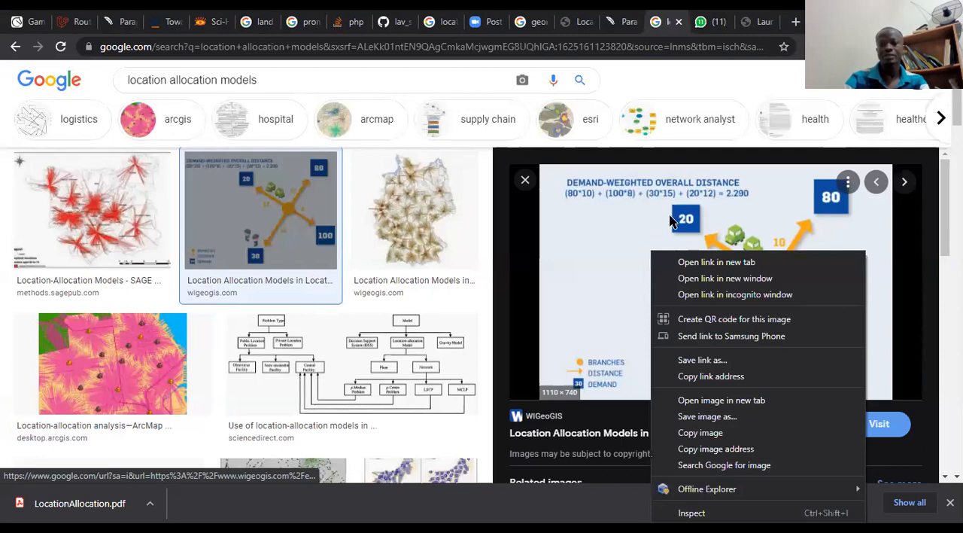
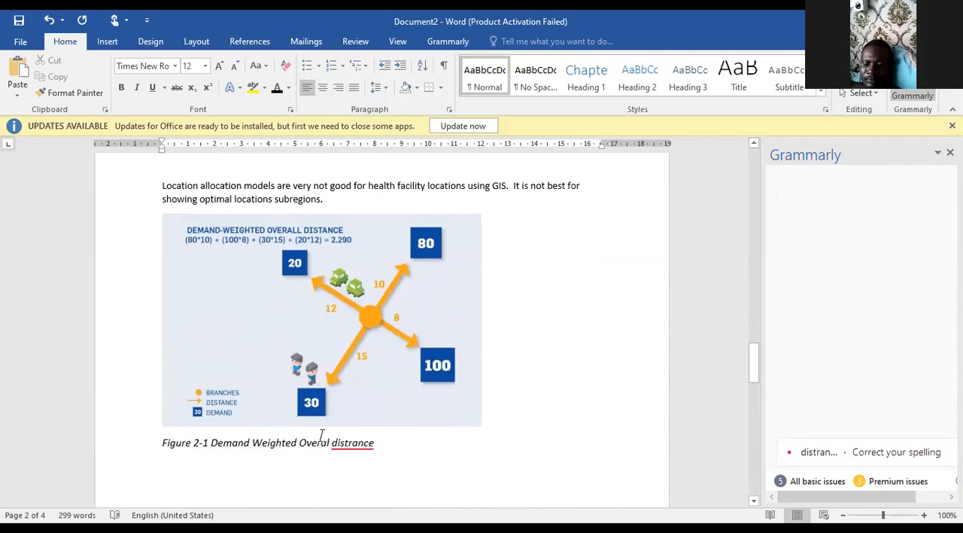
Delete the paragraph beginning "Yeah your speech into text" below the Figure 1-1 caption.
scroll(273, 437, up, 15)
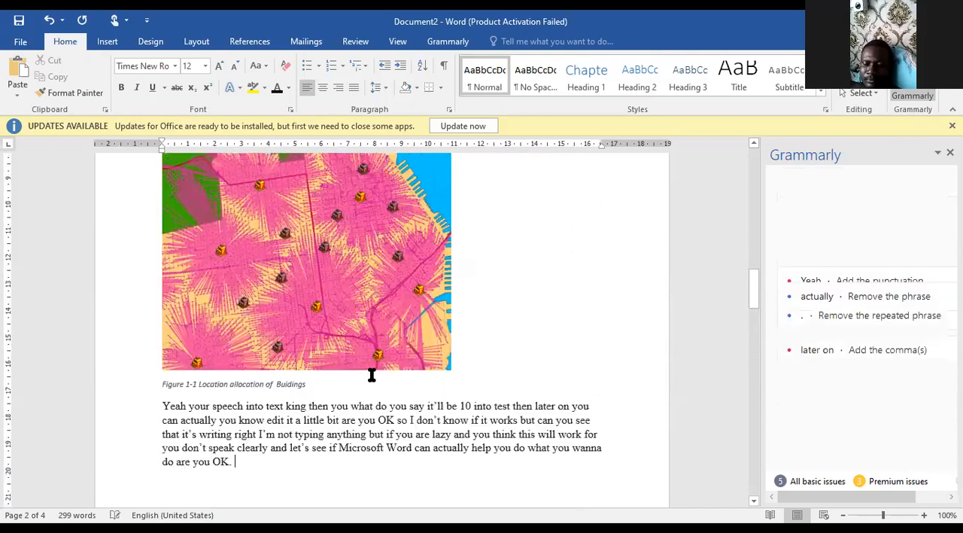
scroll(283, 381, down, 2)
drag(224, 394, 155, 338)
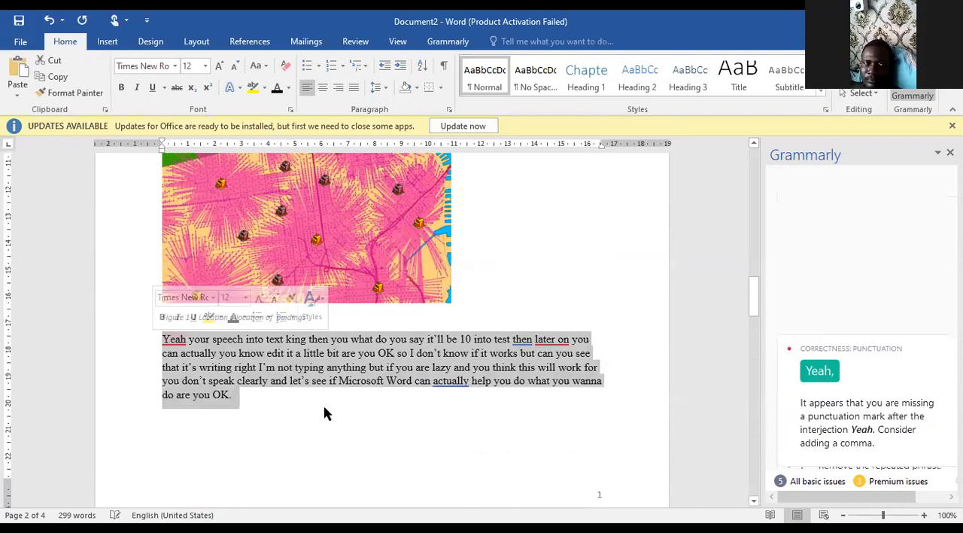
key(Delete)
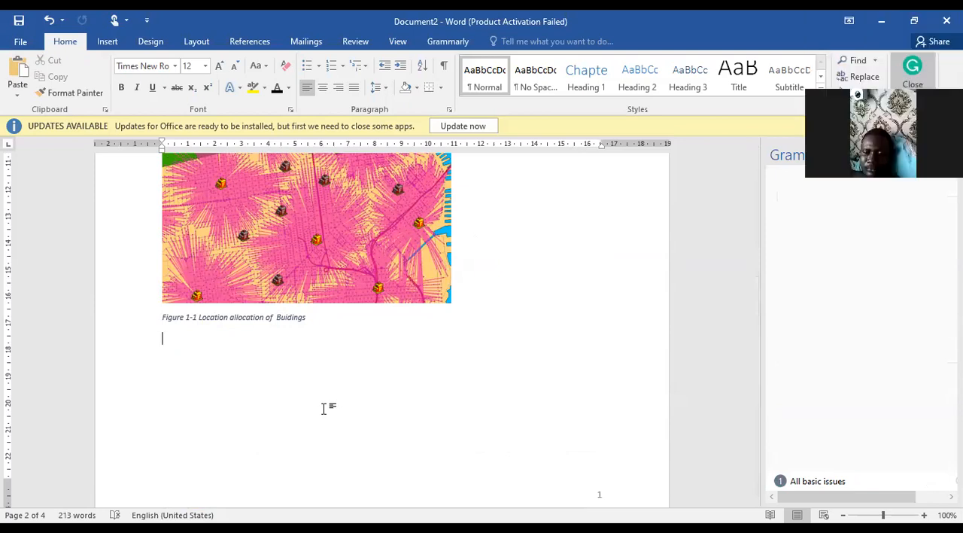
Enter a paragraph below the Figure 1-1 caption beginning "How do I do that when you speak it can be turned into test".
text(how do i do that when)
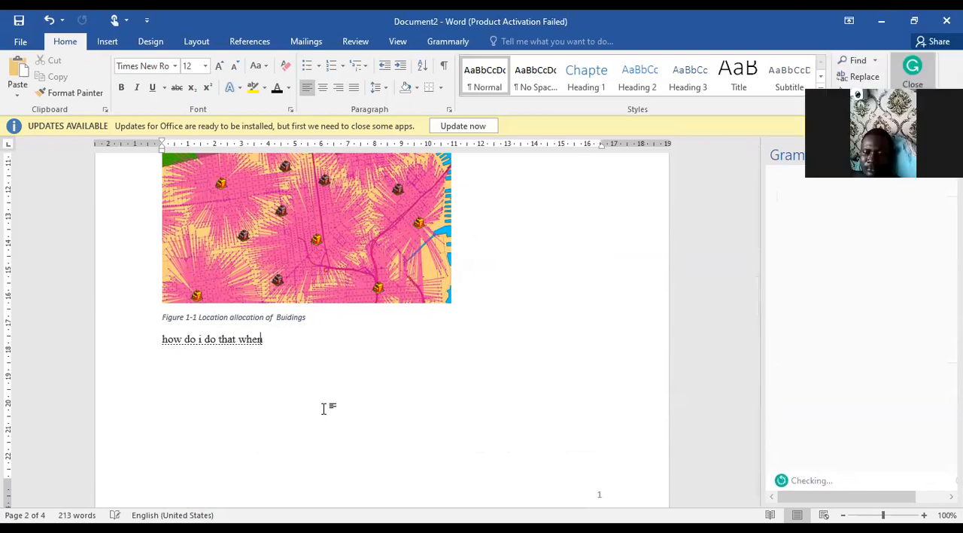
text( you speak it can be turning to test)
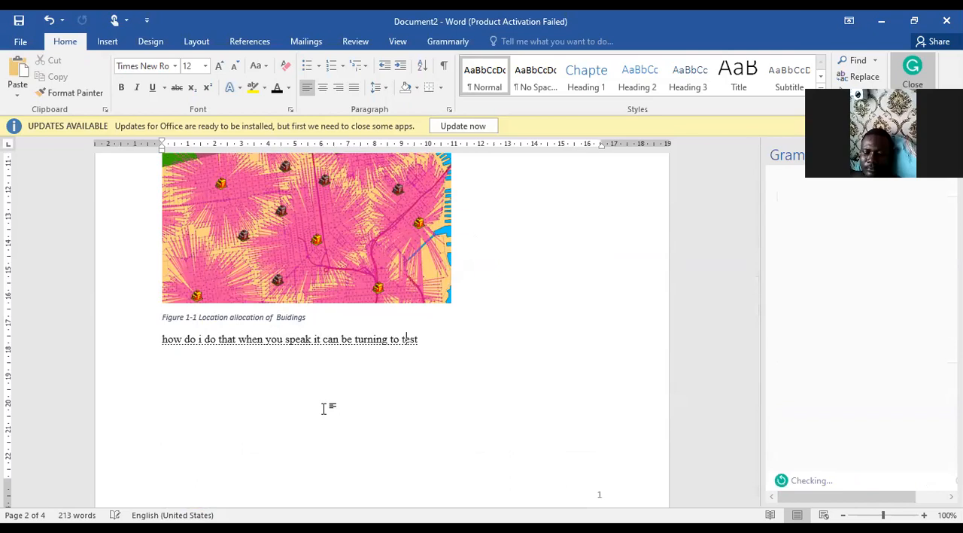
text( so as you)
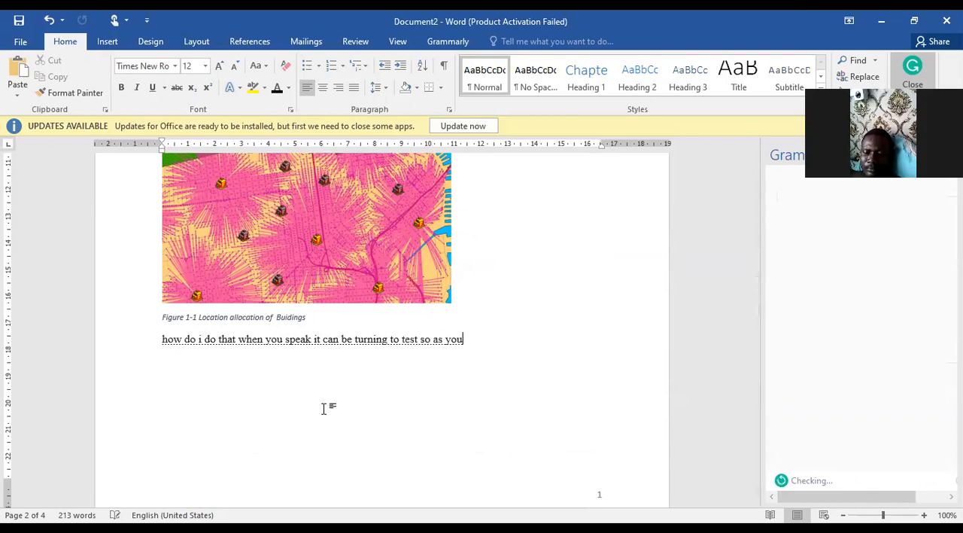
text( speak what about you say depends on how well you speaking)
text( how you know you can speak the queen's english very well)
text( then the computer can understand it in)
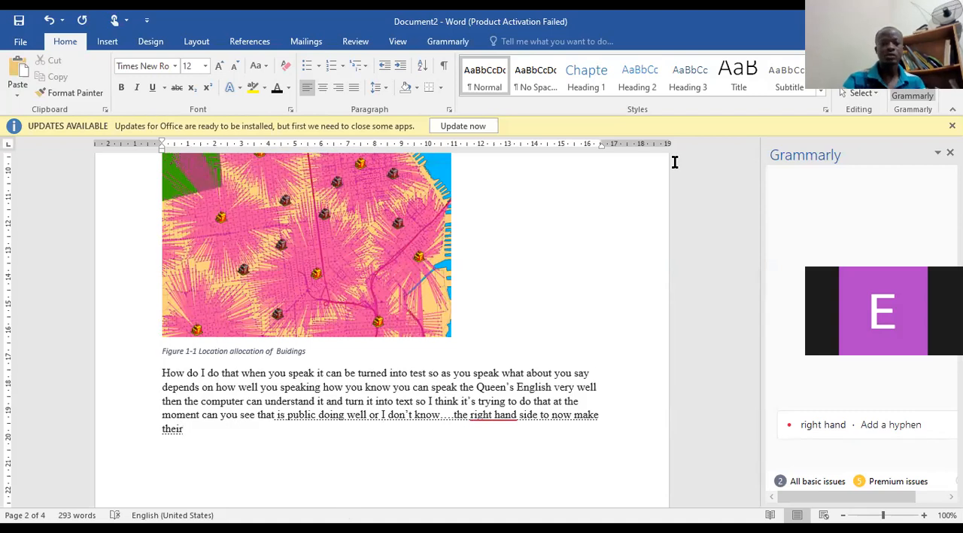
Review the document from the table of contents to Chapter 3 and highlight the second reference entry with the DOI link.
scroll(492, 324, up, 8)
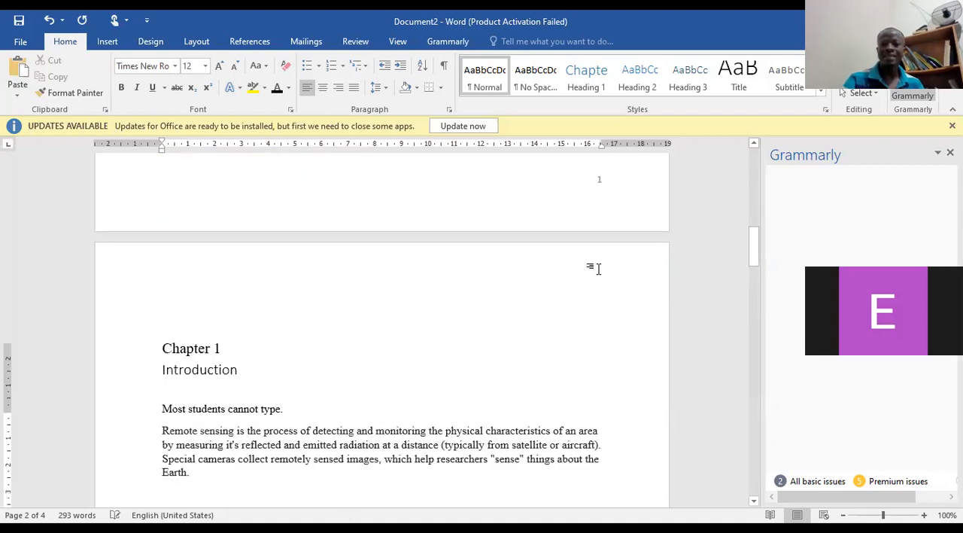
scroll(588, 260, up, 10)
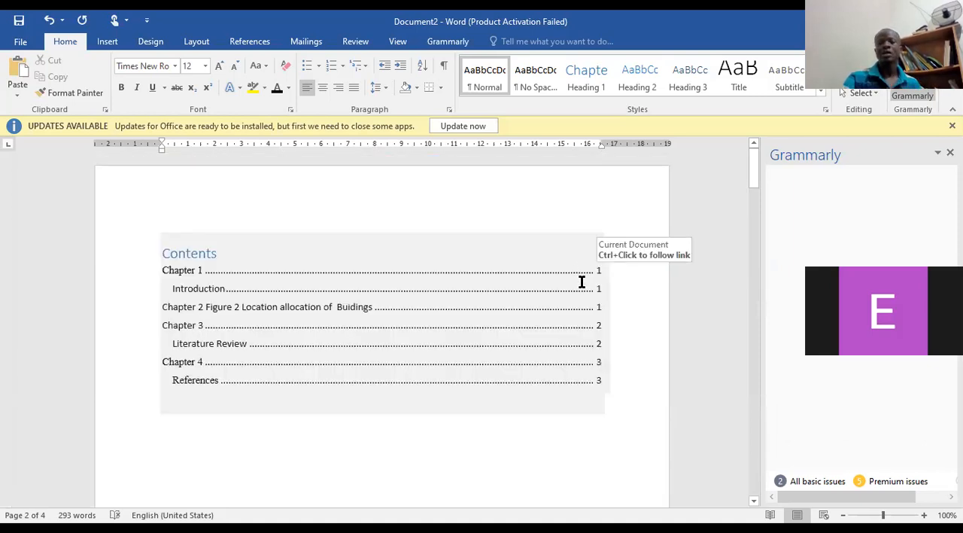
drag(753, 181, 718, 292)
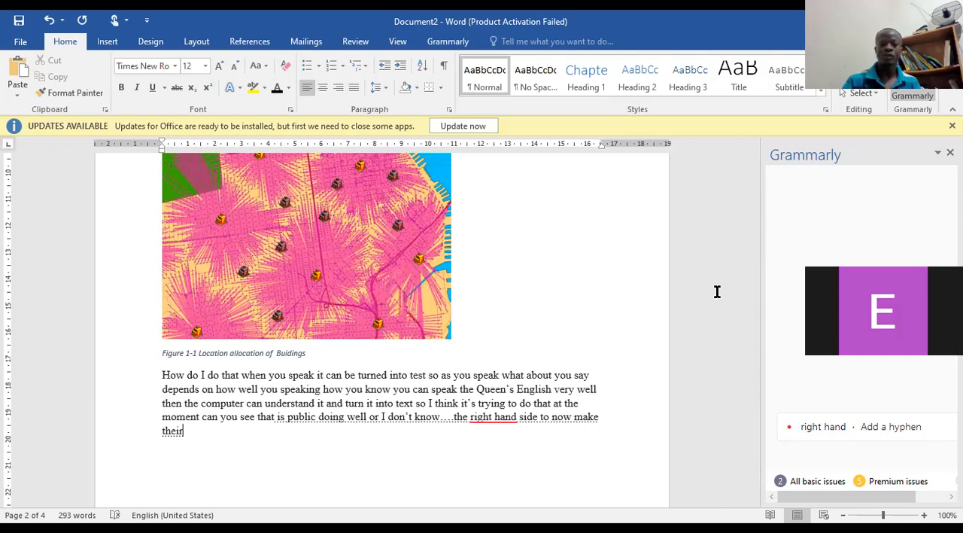
scroll(682, 323, down, 5)
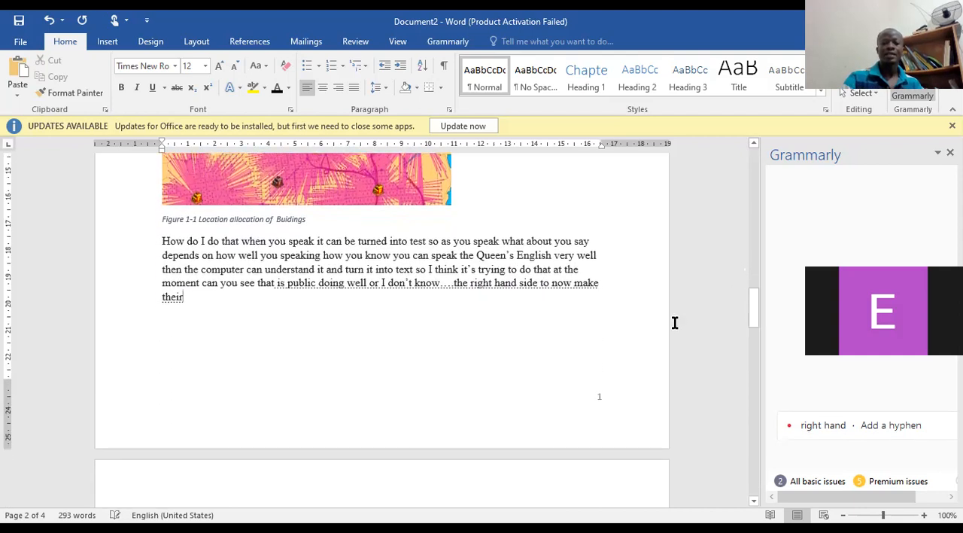
scroll(640, 312, down, 2)
scroll(462, 339, down, 6)
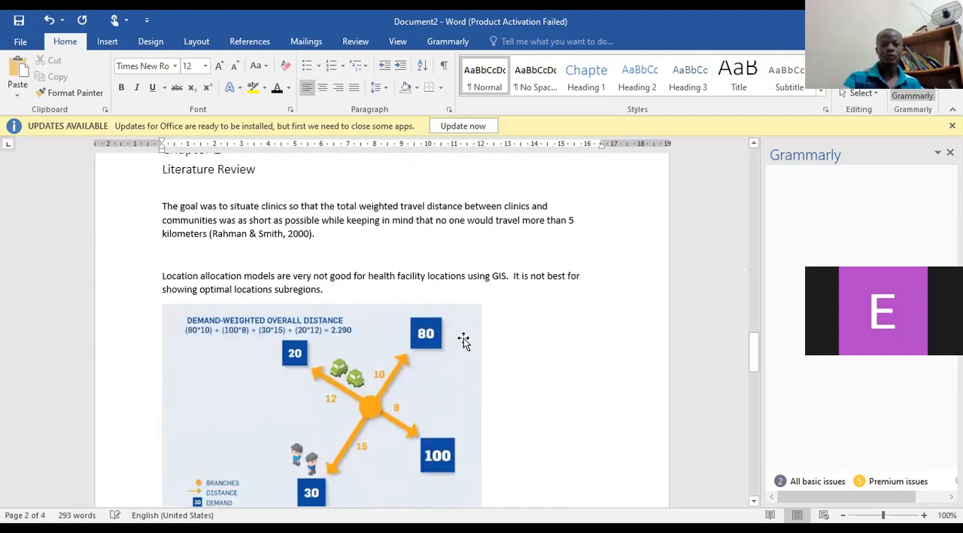
scroll(594, 353, down, 10)
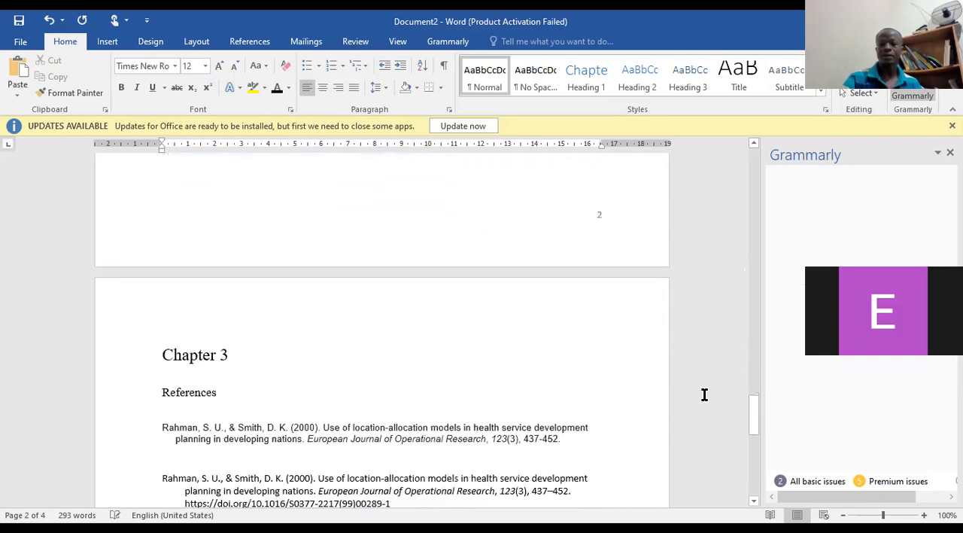
scroll(693, 394, down, 1)
triple_click(313, 338)
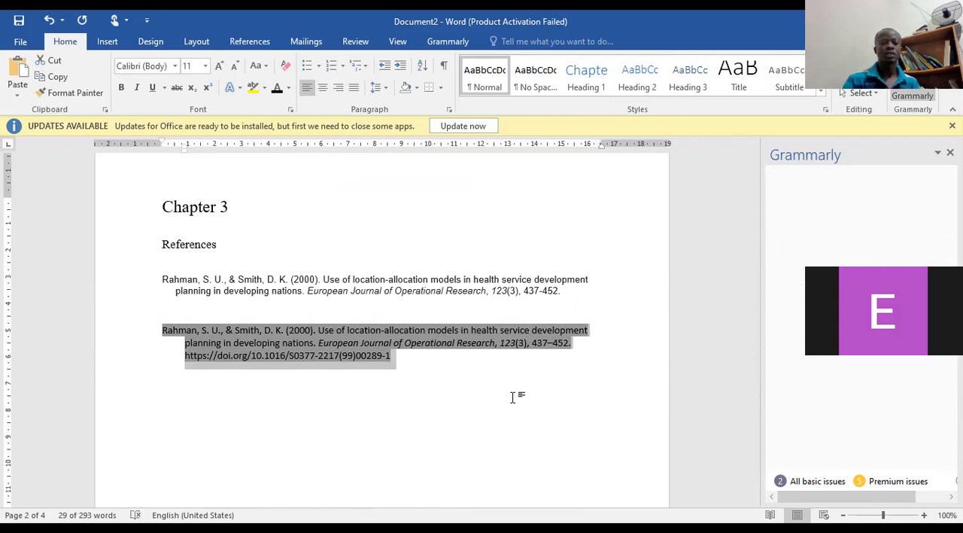
Go back through Chapter 2 to the table of contents, check Chapter 1 and highlight its remote sensing paragraph.
scroll(544, 380, up, 8)
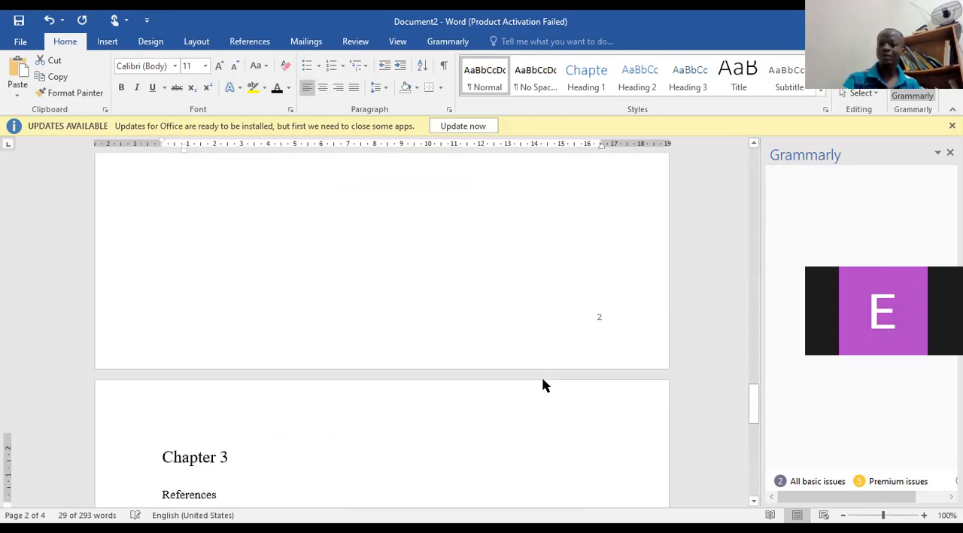
scroll(679, 371, up, 10)
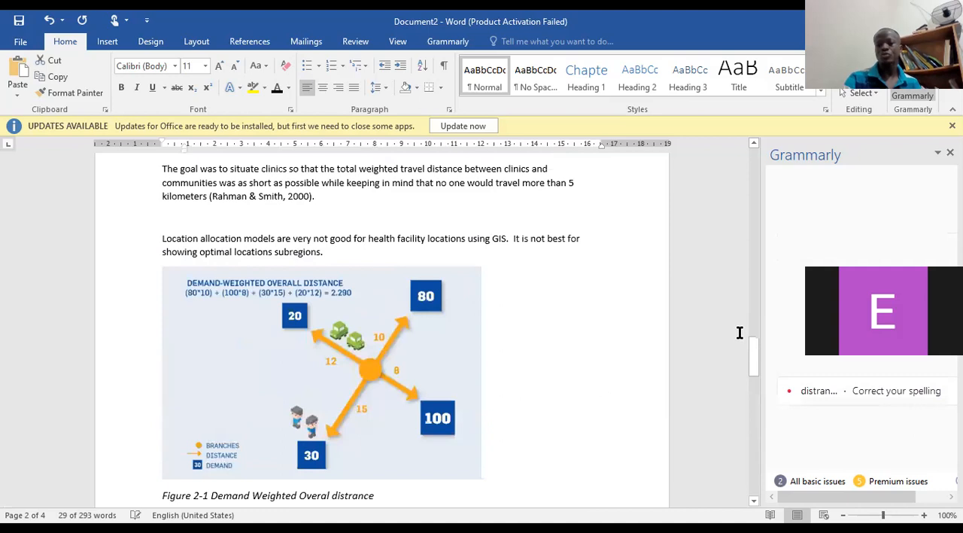
drag(757, 334, 735, 150)
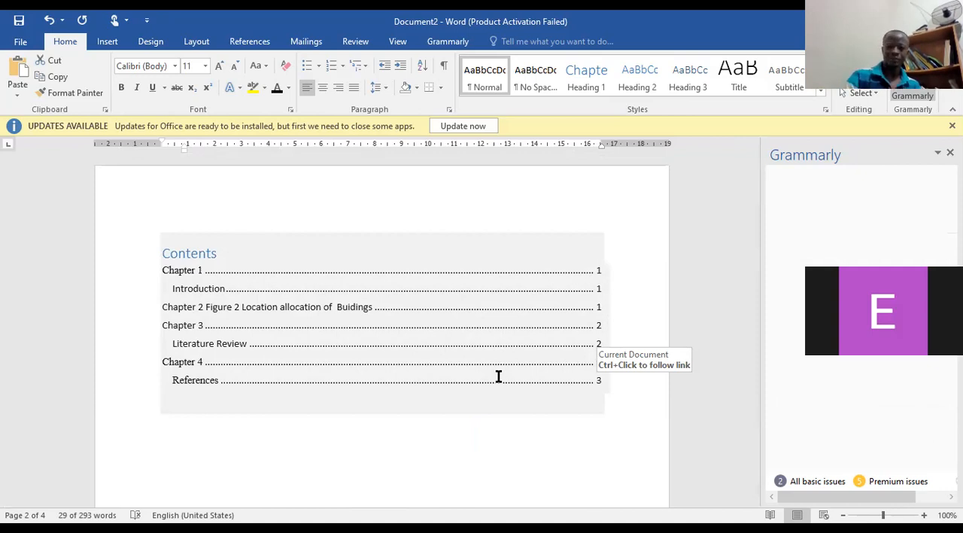
scroll(424, 354, down, 5)
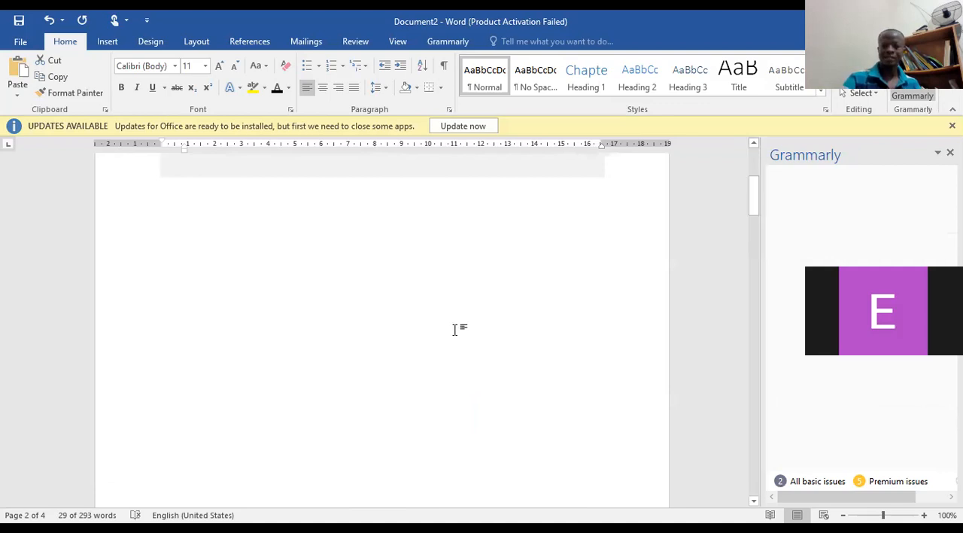
scroll(463, 354, down, 2)
scroll(475, 355, down, 6)
scroll(455, 343, down, 3)
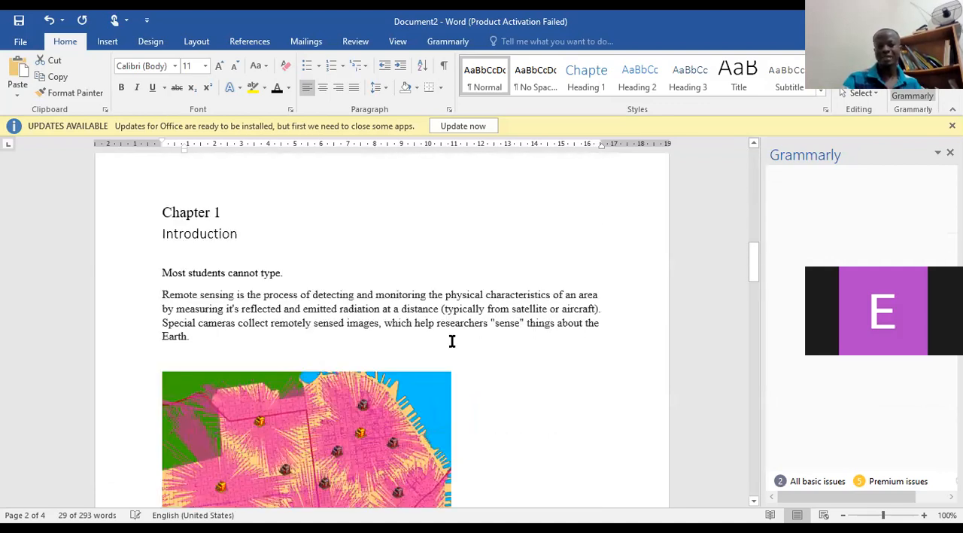
scroll(446, 345, down, 1)
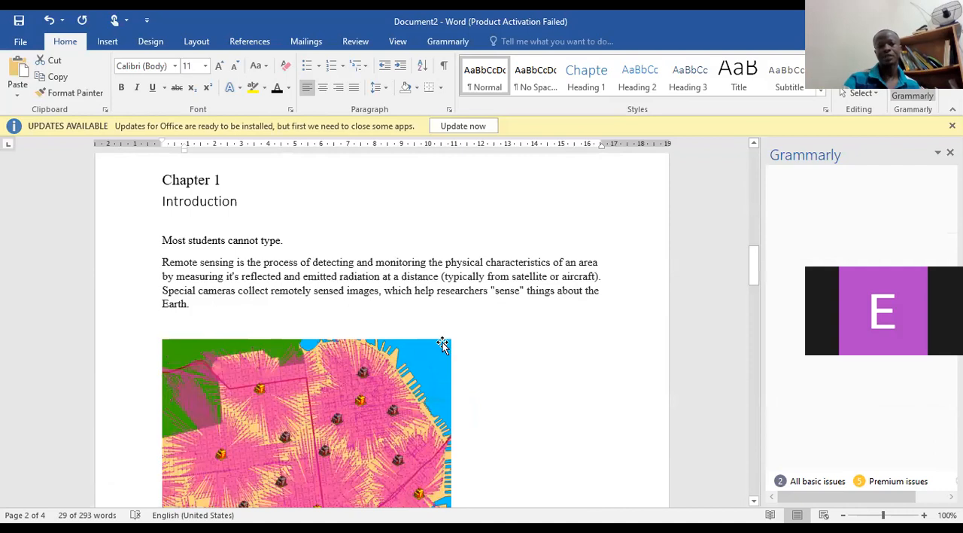
scroll(188, 269, down, 1)
triple_click(158, 240)
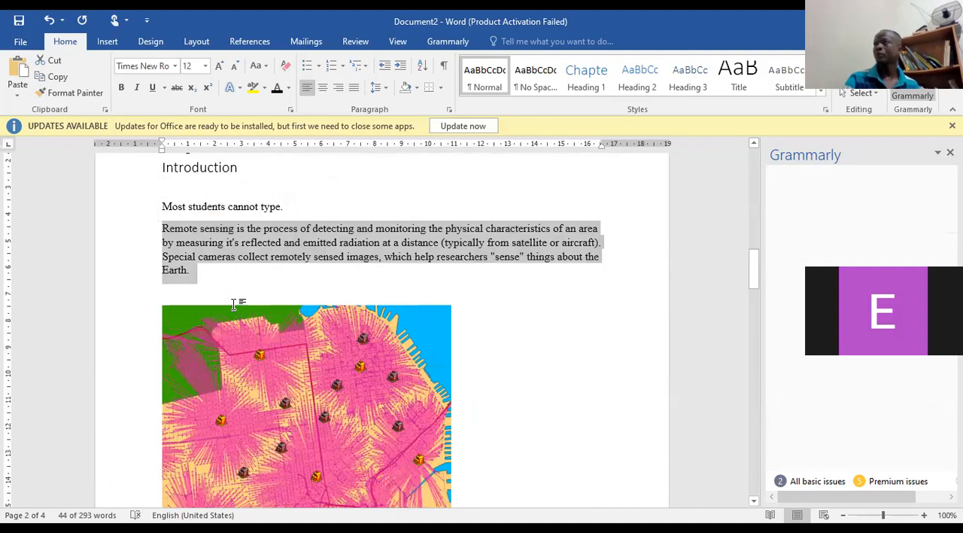
Examine the text, headings and figure captions of Chapters 1 and 2.
scroll(251, 303, up, 2)
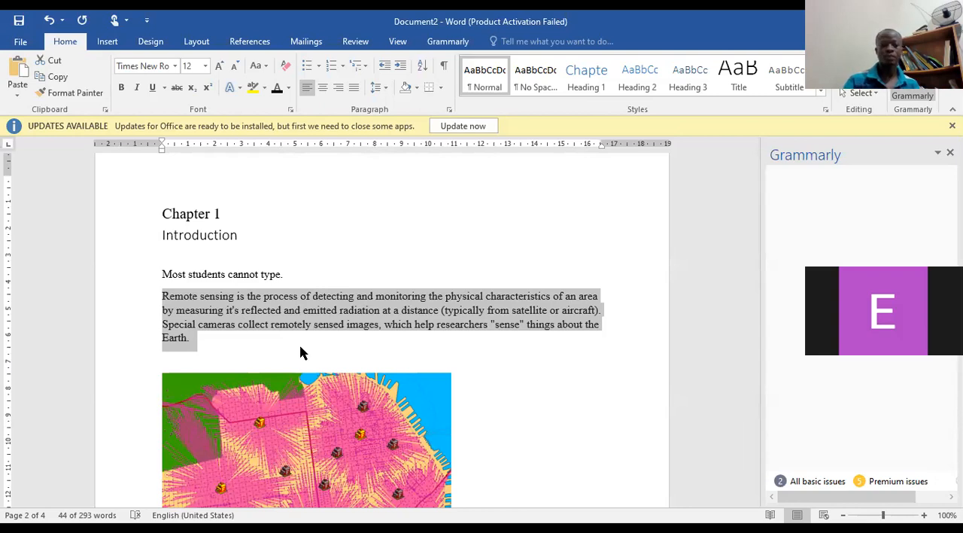
scroll(377, 317, down, 10)
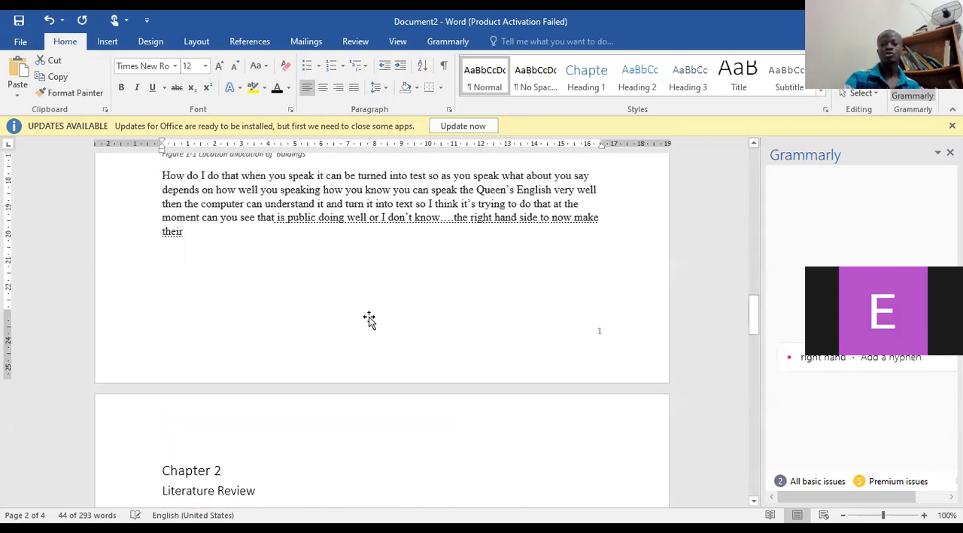
scroll(369, 319, down, 10)
scroll(367, 316, down, 10)
scroll(364, 316, up, 10)
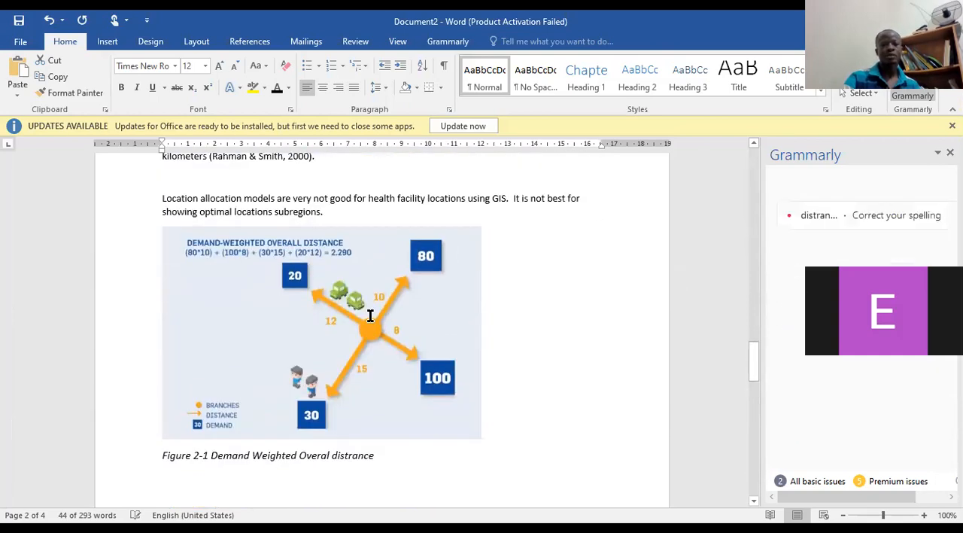
scroll(370, 315, up, 6)
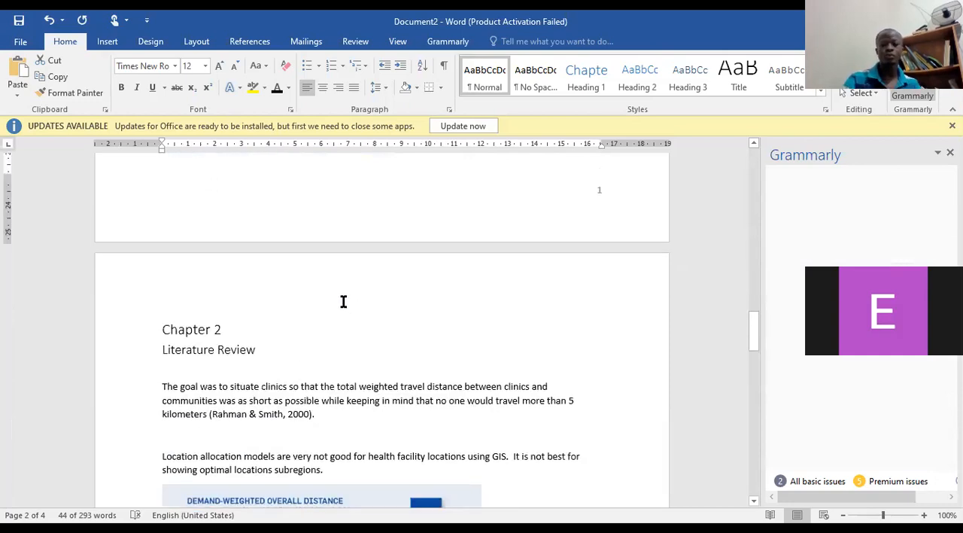
scroll(354, 305, up, 9)
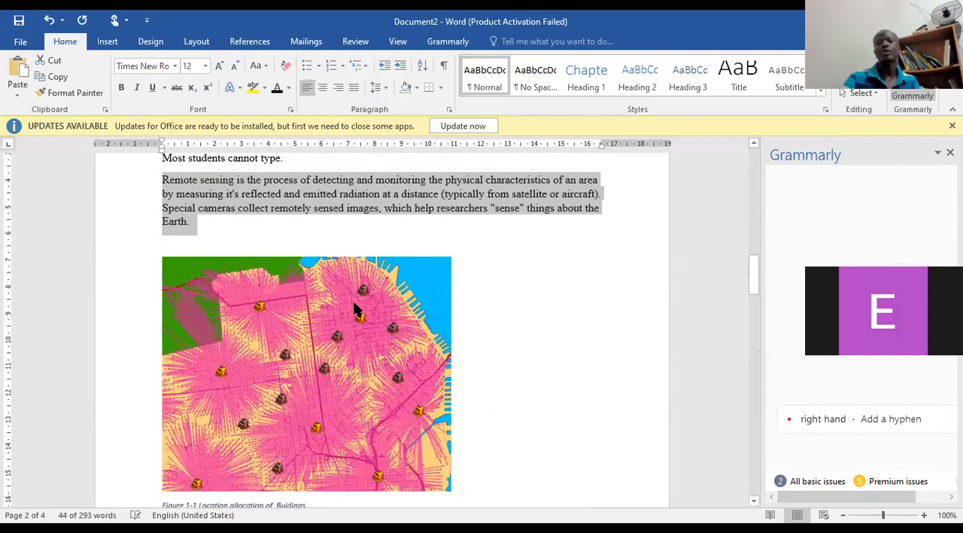
scroll(354, 304, up, 3)
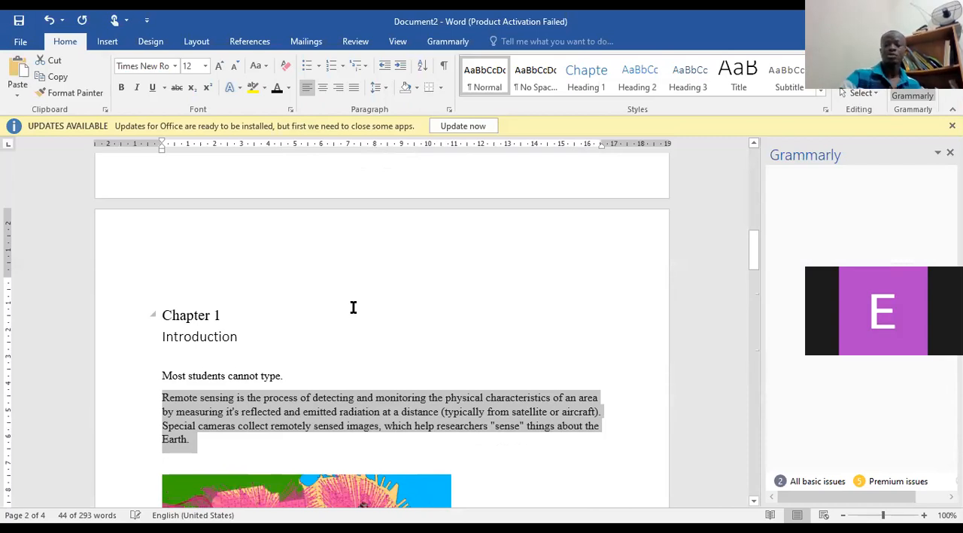
Compare the table of contents entries with the chapter headings and figures on the following pages, through the Figure 2-1 caption.
key(Page_Up)
key(Page_Up)
key(Page_Up)
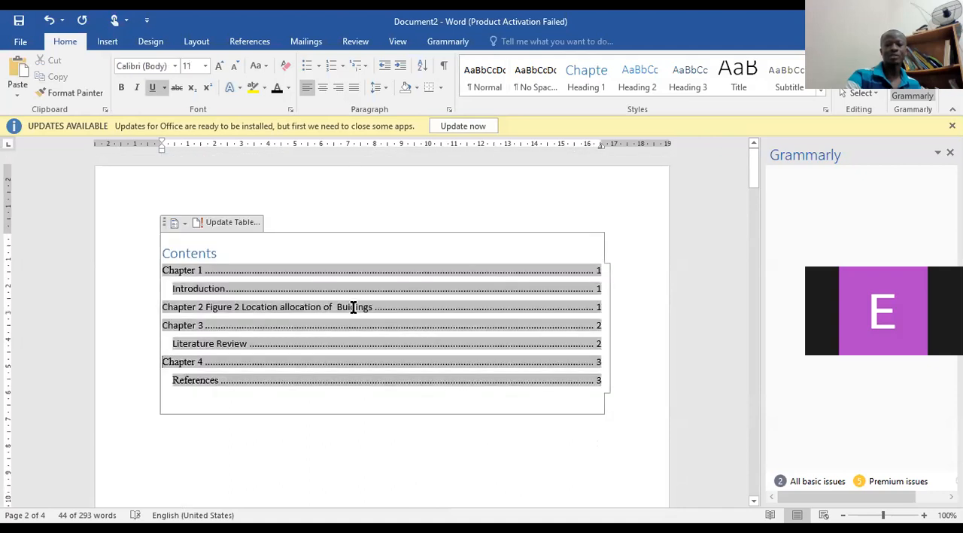
key(Page_Down)
key(Page_Down)
key(Page_Down)
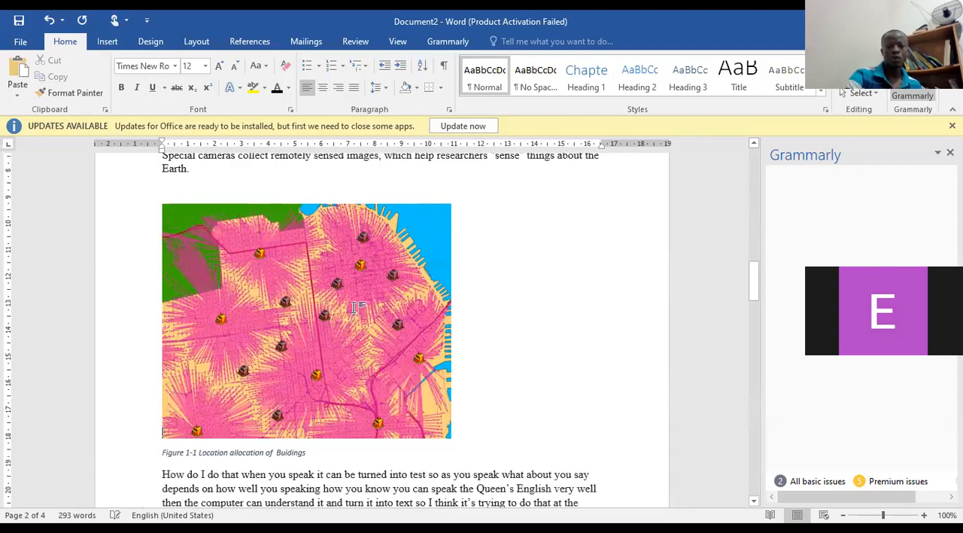
key(Page_Down)
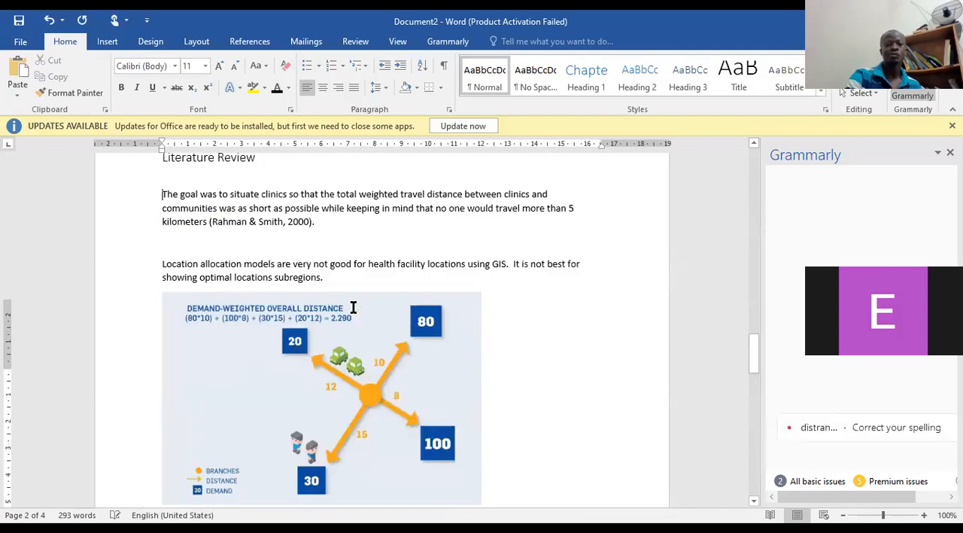
key(ctrl+z)
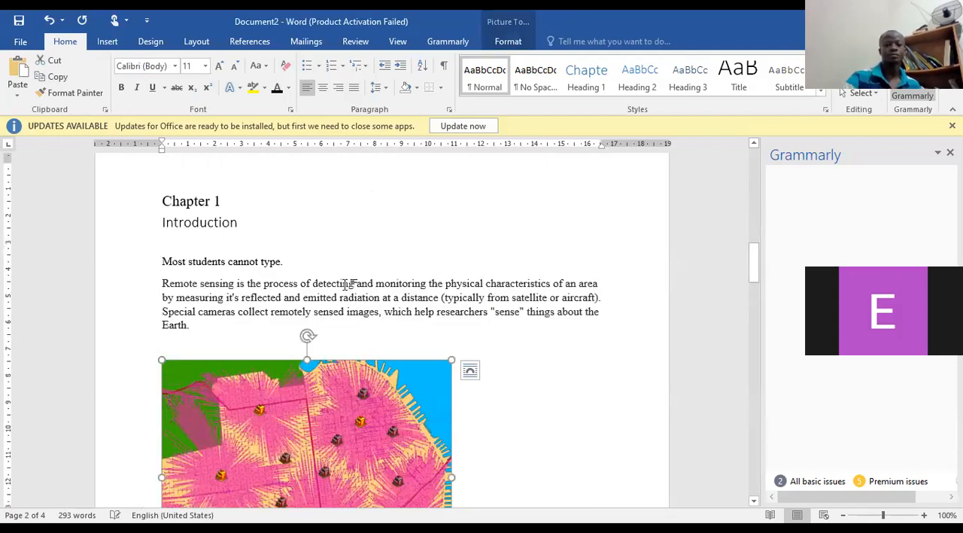
key(Page_Up)
key(Page_Up)
key(Page_Up)
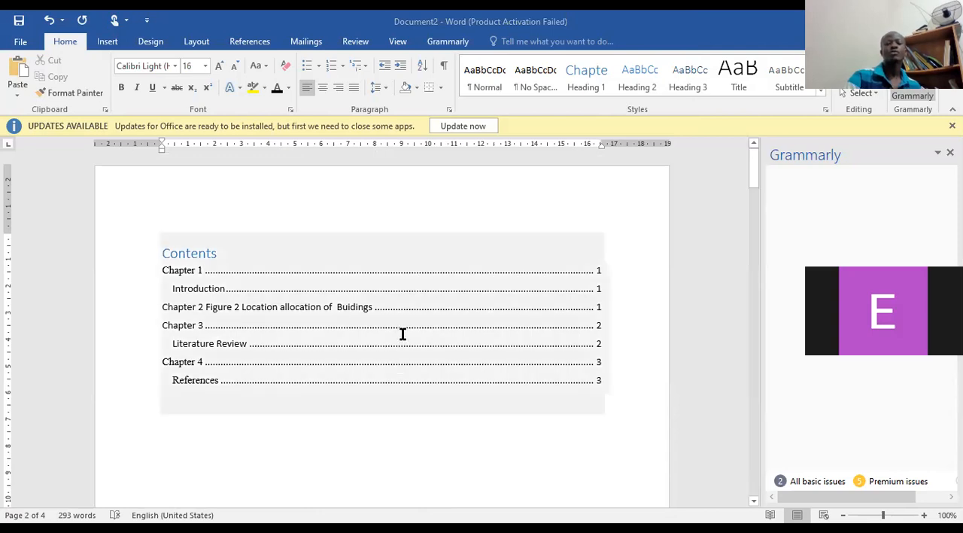
scroll(402, 333, up, 5)
scroll(417, 321, down, 3)
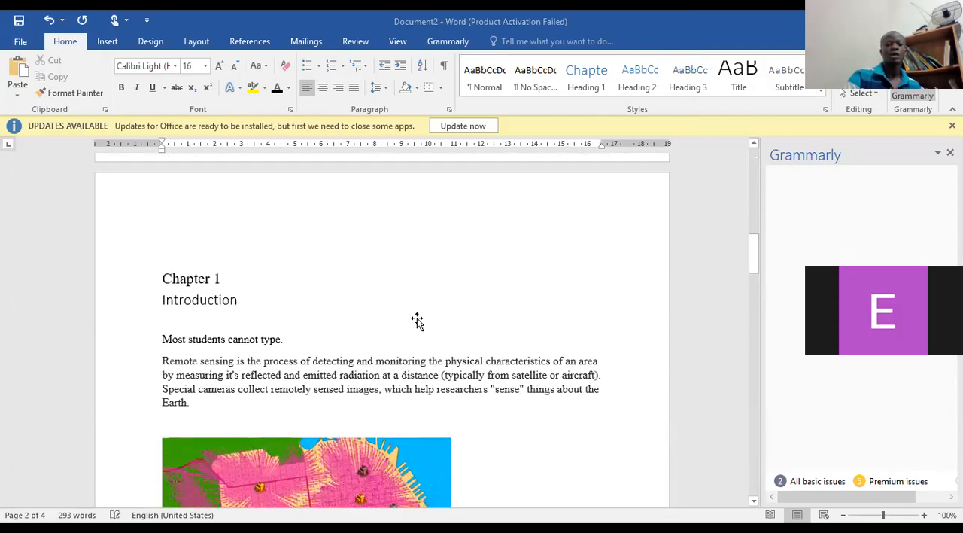
scroll(418, 319, down, 3)
scroll(420, 316, down, 10)
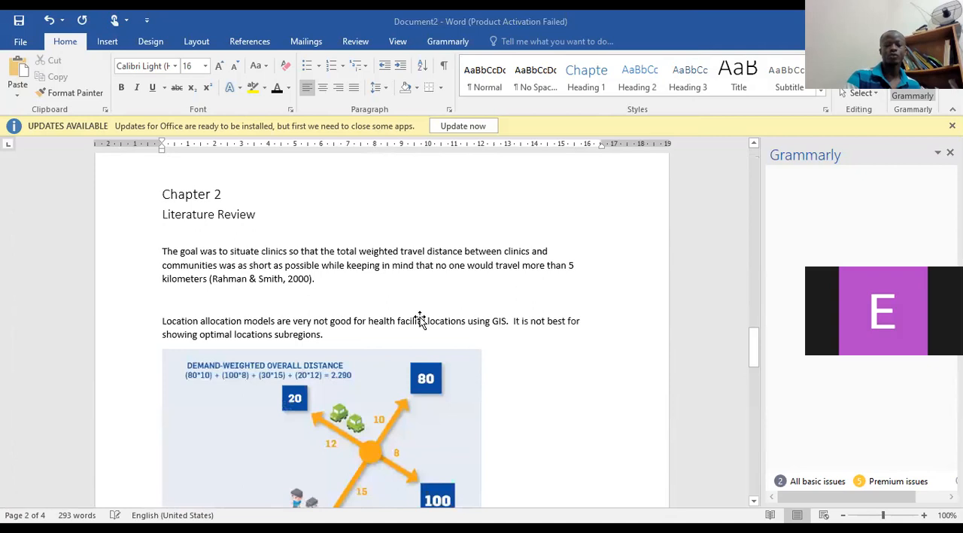
scroll(418, 323, down, 10)
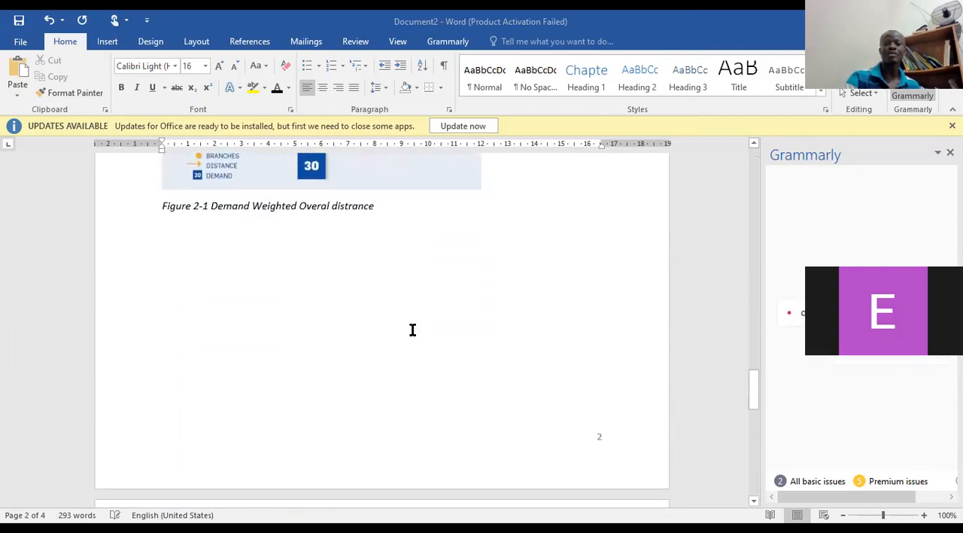
Examine the Chapter 3 references, the table of contents, and the text and figure captions of Chapters 1 and 2.
scroll(410, 323, down, 3)
scroll(414, 322, up, 4)
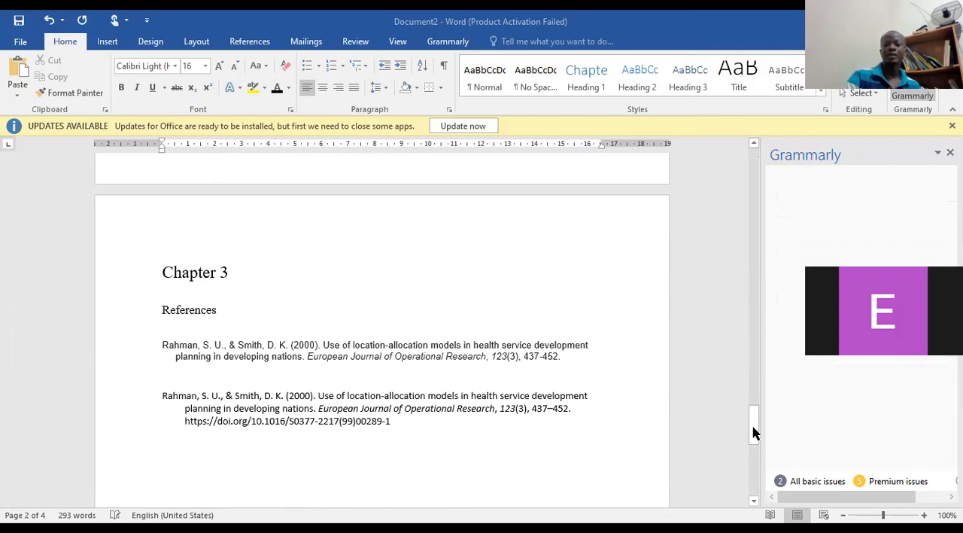
drag(751, 400, 751, 249)
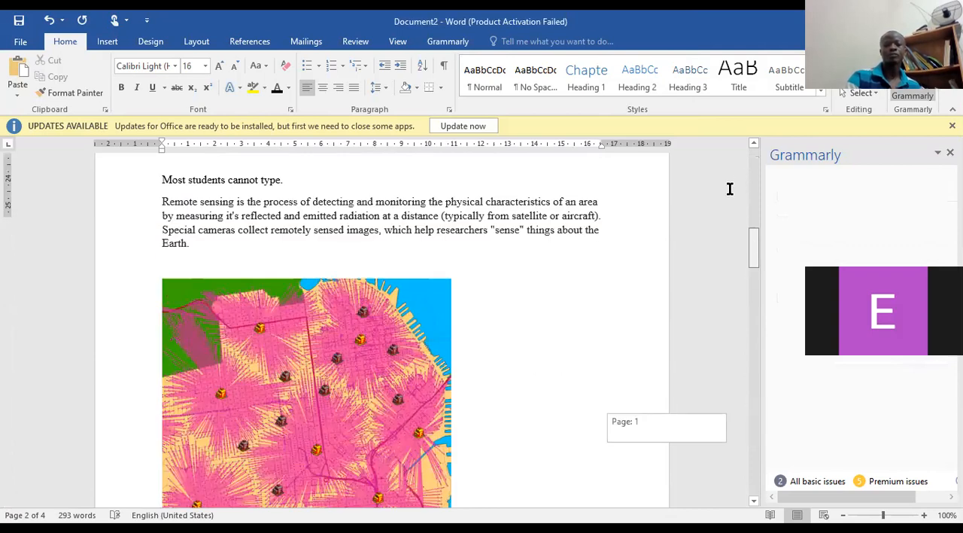
scroll(244, 331, down, 5)
scroll(263, 319, up, 6)
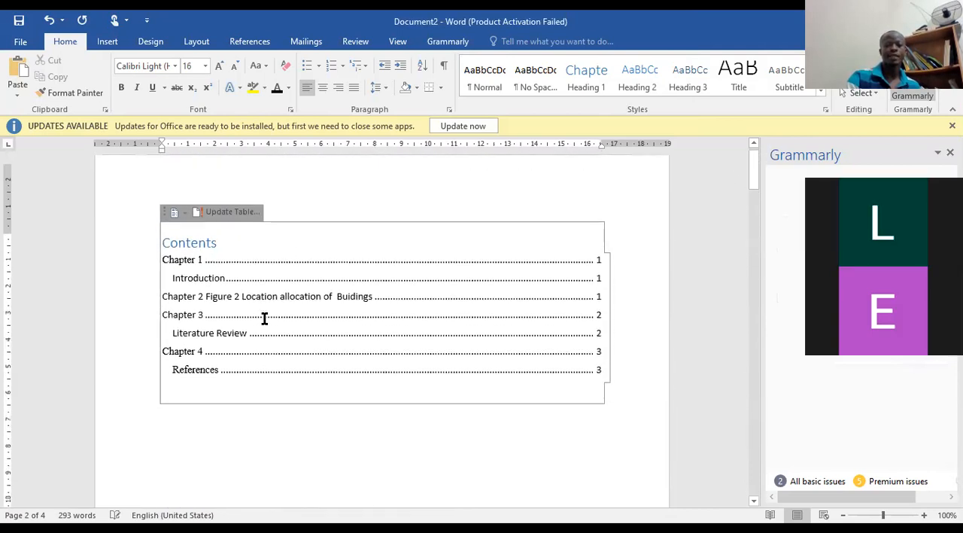
scroll(507, 354, down, 10)
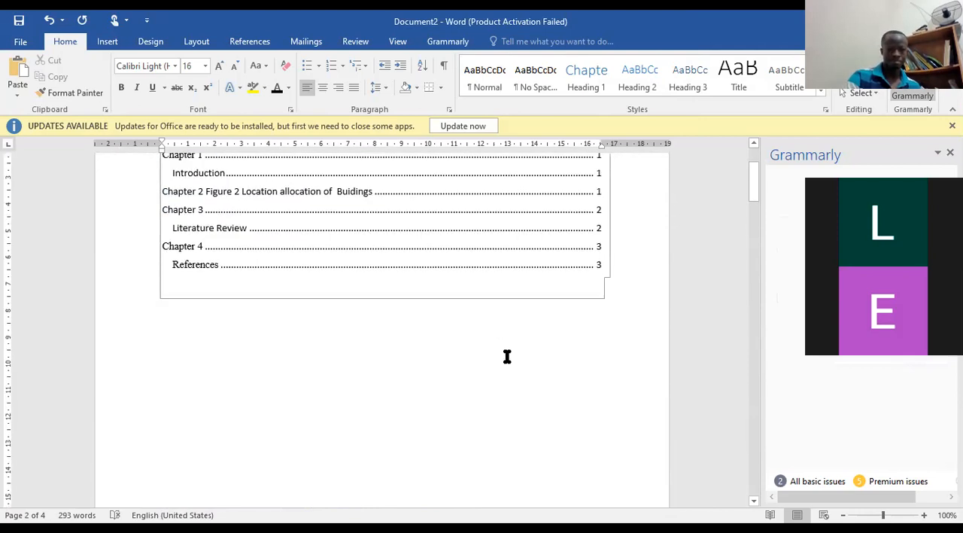
scroll(510, 352, down, 3)
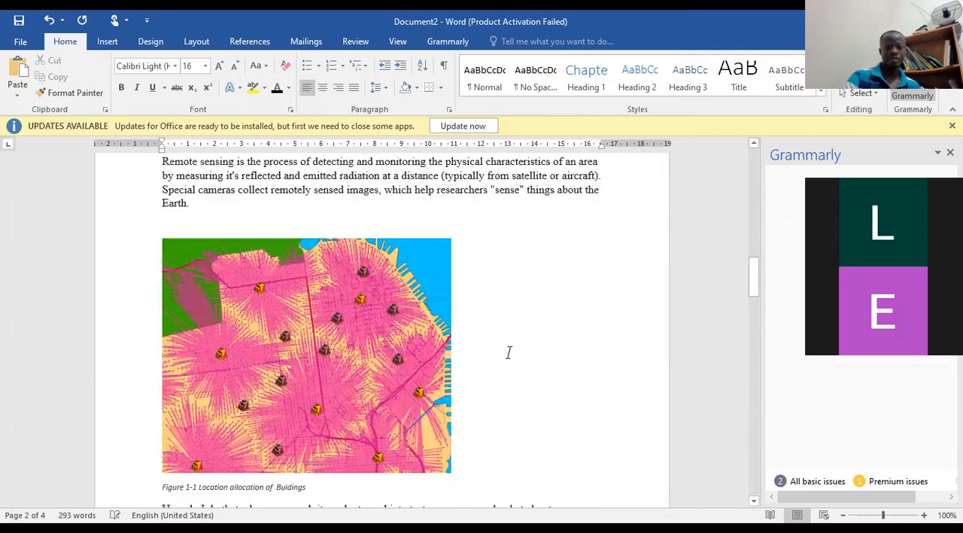
scroll(507, 354, down, 3)
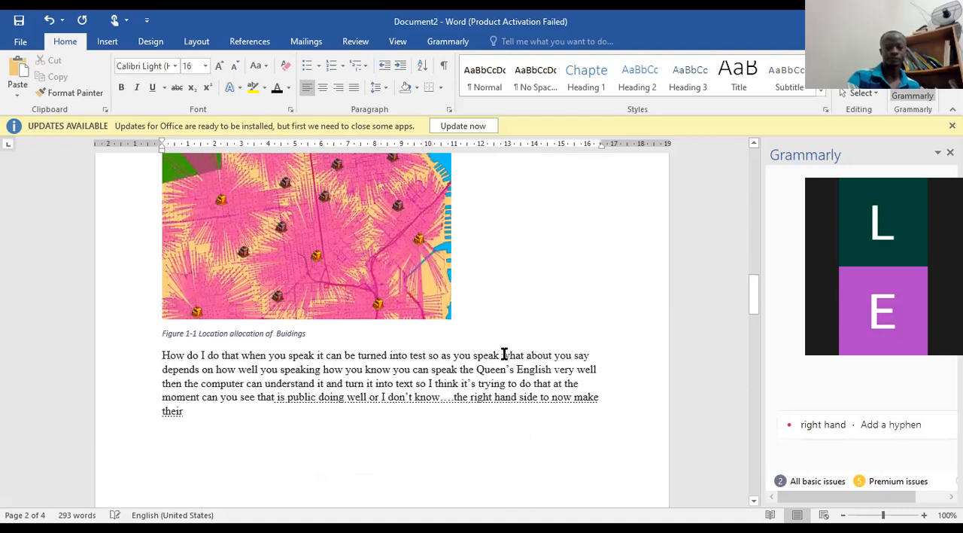
scroll(503, 354, down, 5)
scroll(503, 354, down, 3)
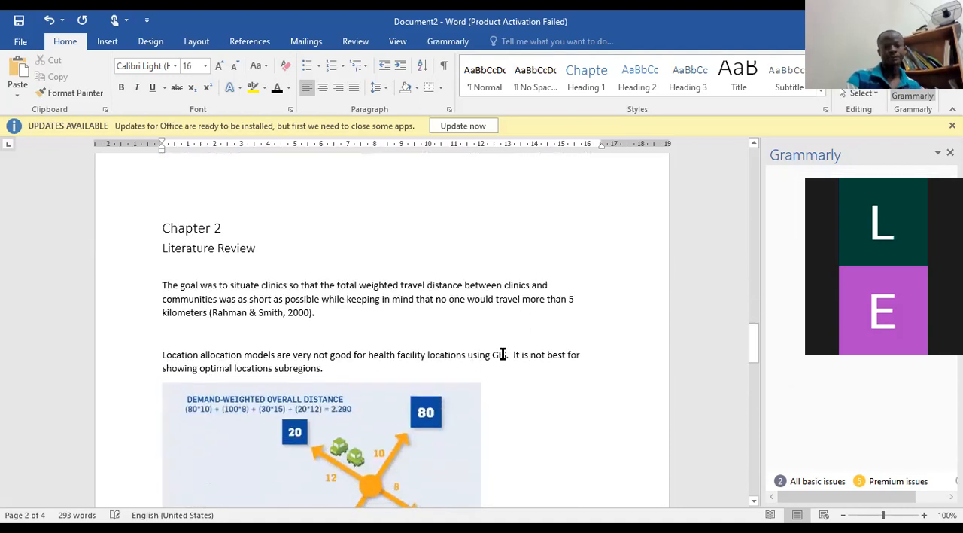
scroll(502, 353, down, 8)
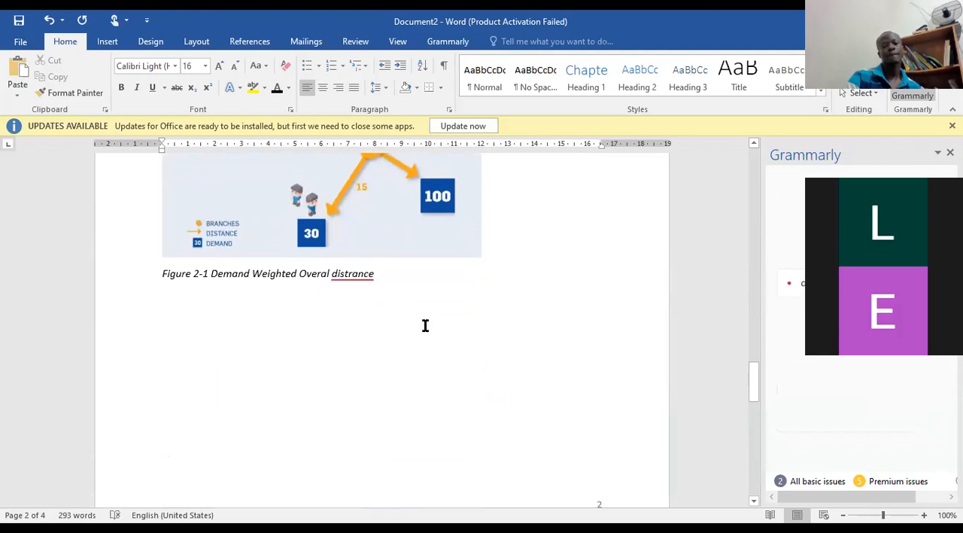
Start a paragraph below the Figure 2-1 caption, saying that a bar at the top shows "listening" while what you're saying is converted into words.
click(380, 274)
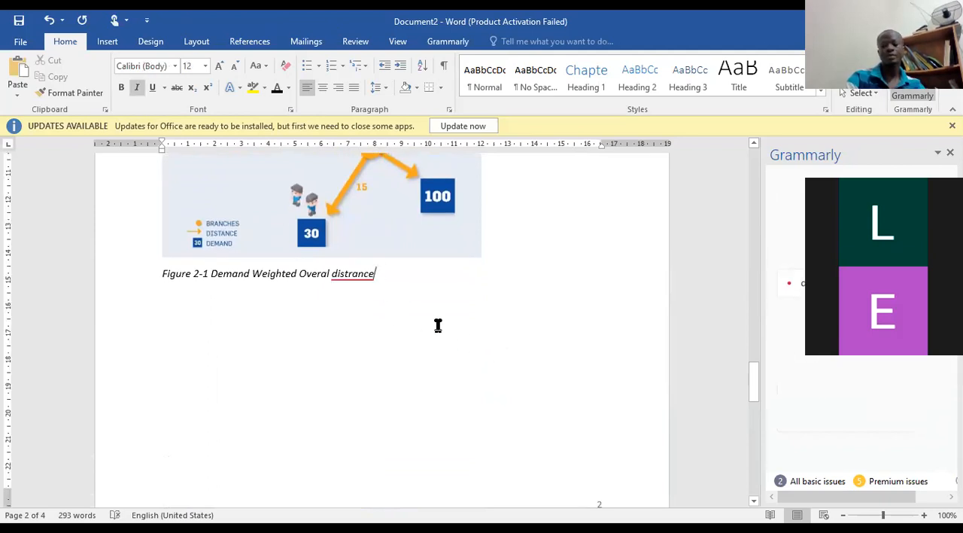
key(Return)
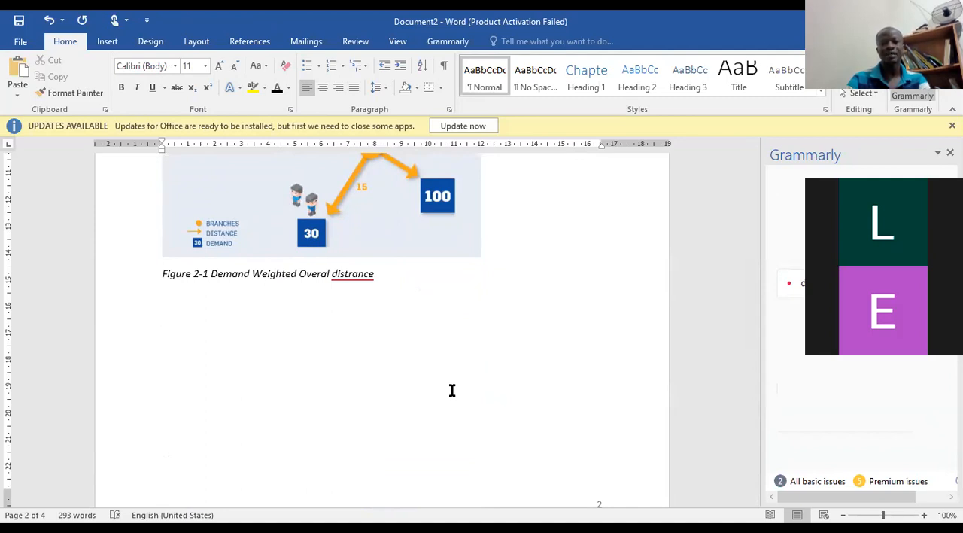
text(now when you do that you see that at the top there will be a bar with)
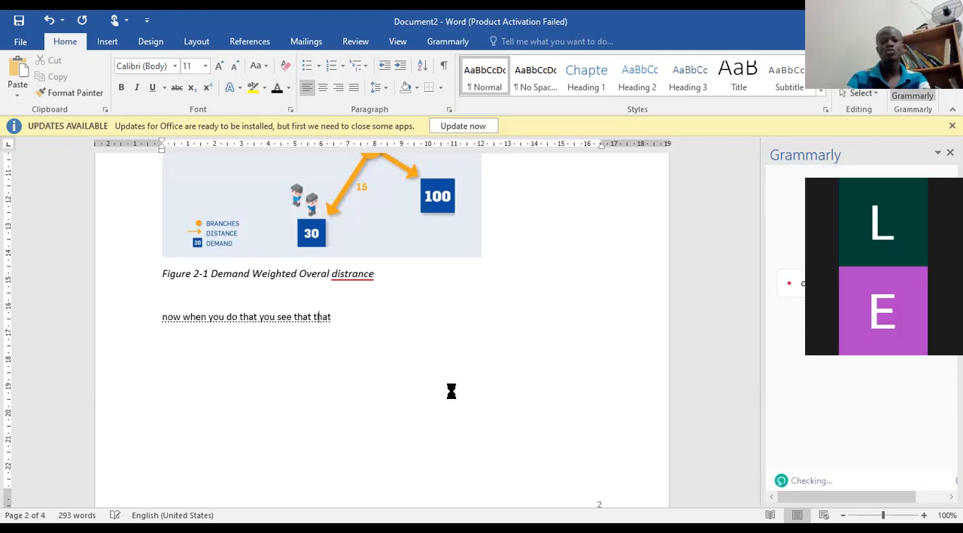
text( the you know certain text saying listening so it's listening )
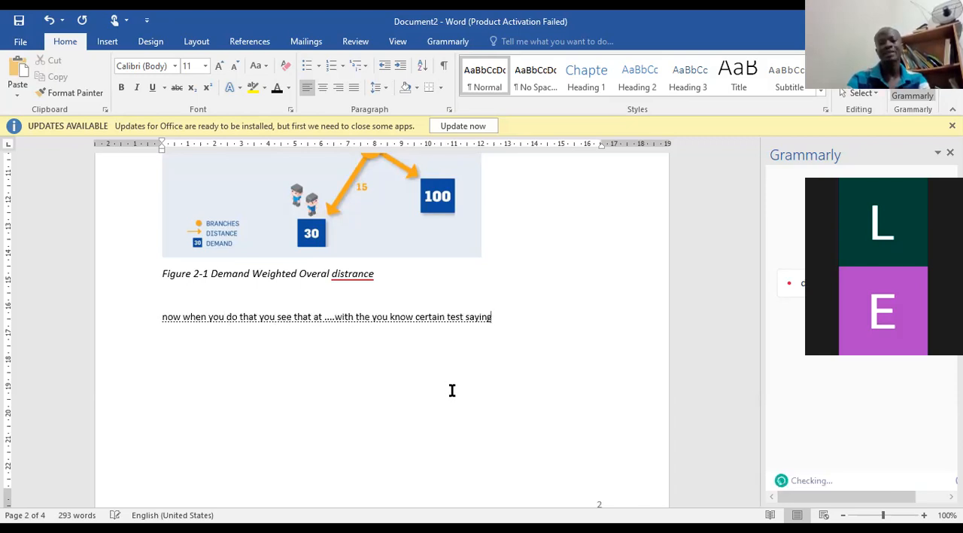
text(to what you're saying and it's converting it)
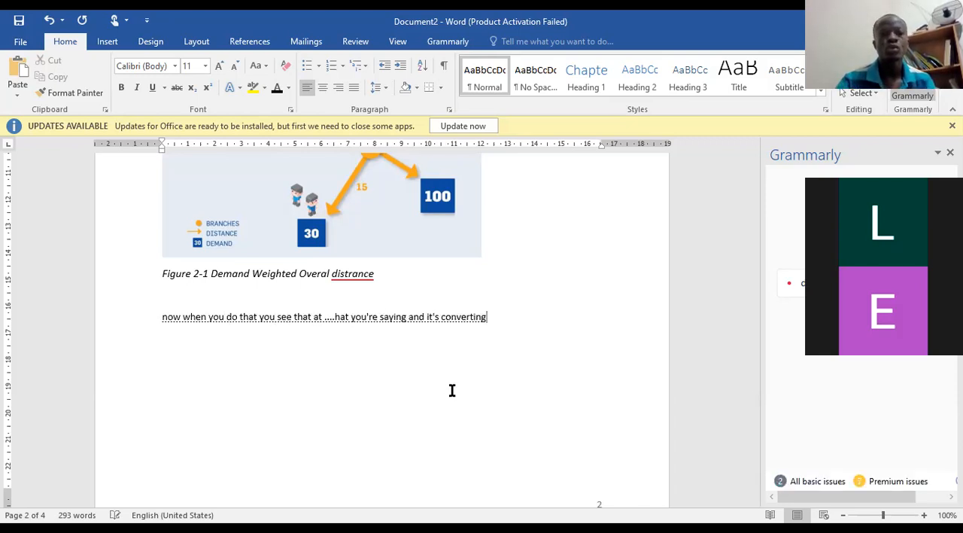
text( into words but i don't know maybe i think he did)
Continue the paragraph with "but I don't know maybe I think you need to get closer to the microphone".
key(BackSpace)
key(BackSpace)
key(BackSpace)
text(needs to get closer to the microphone)
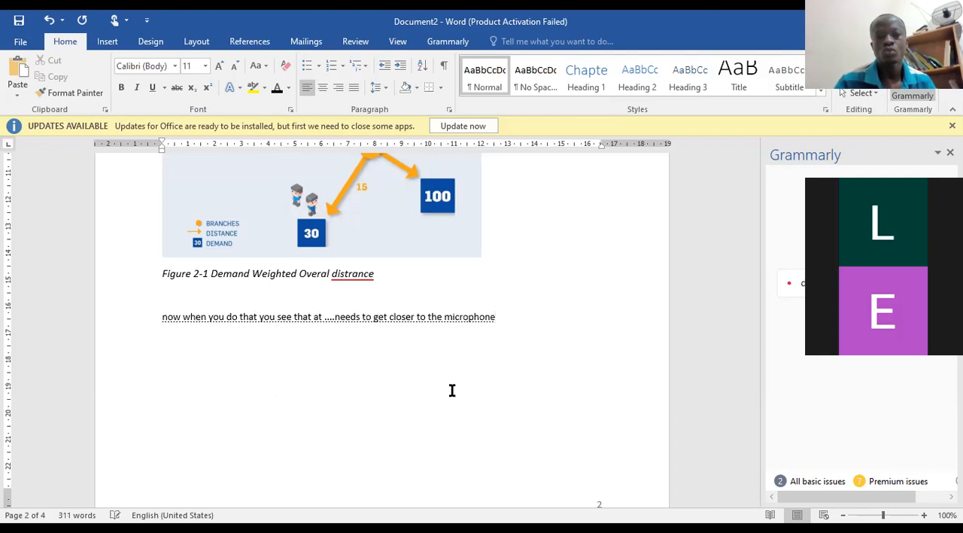
text( for it to recognize your words and if your)
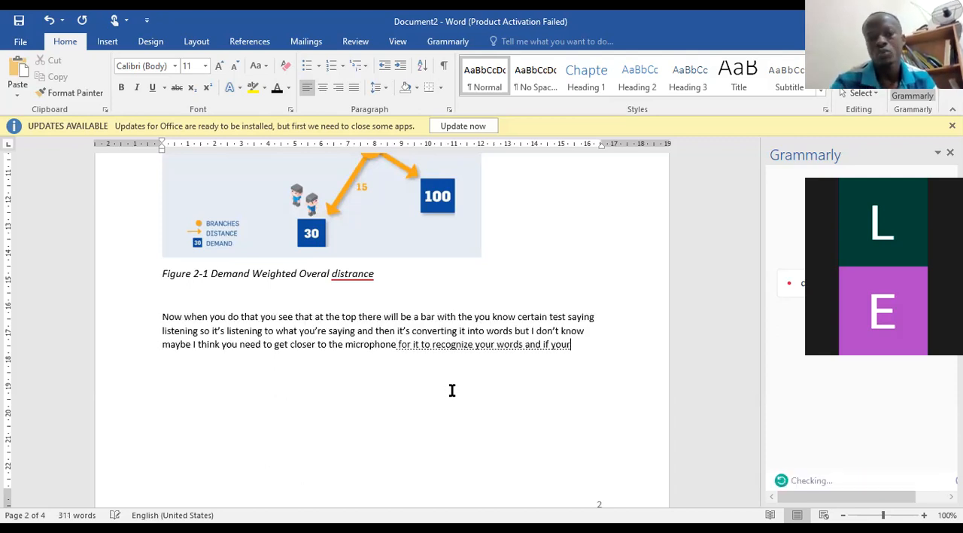
text( microphone is not good maybe will not do it)
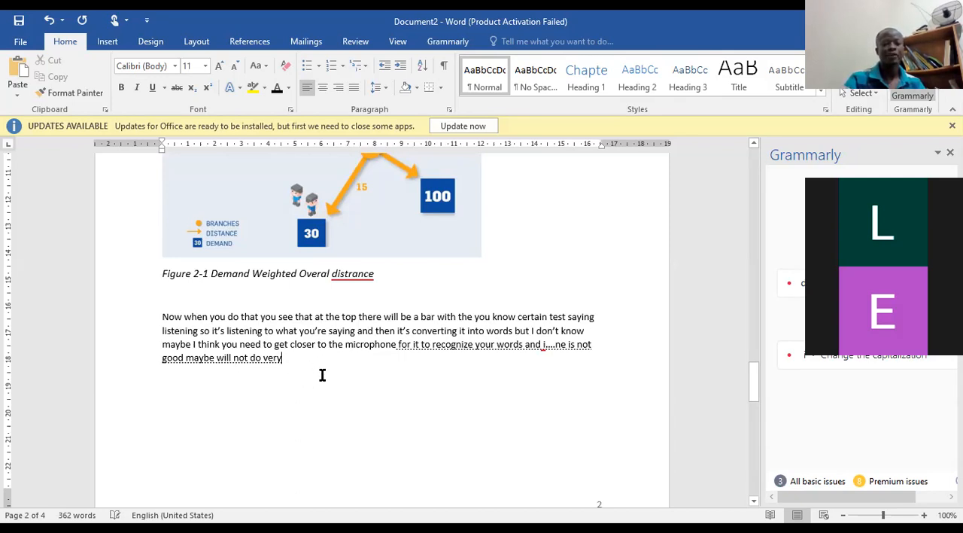
Extend the paragraph about needing "to recognize your words" and a microphone that "is not good", ending with "maybe will not do very.".
text(.)
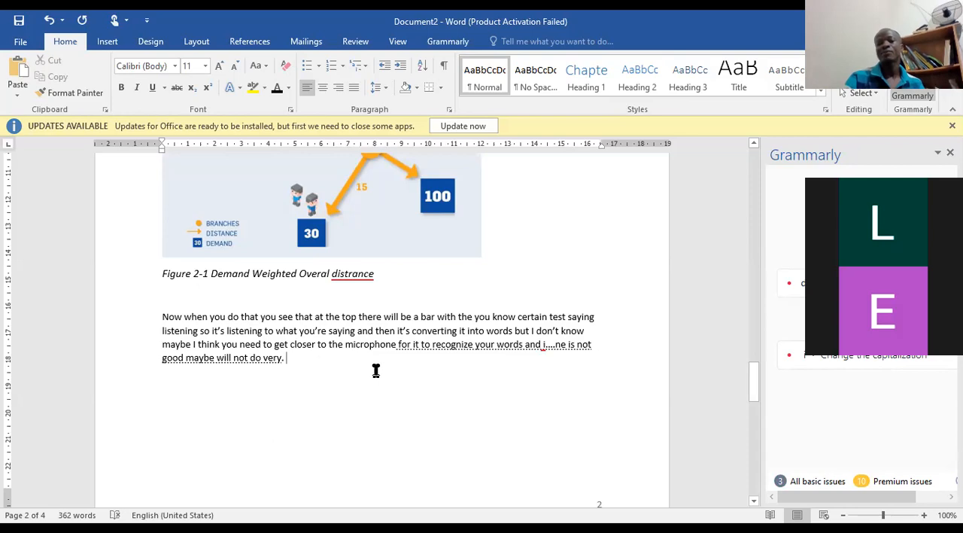
Go back through Chapter 2 to Chapter 1 and examine its introduction, Figure 1-1 and the dictated paragraph below it.
scroll(390, 366, up, 1)
scroll(390, 367, up, 6)
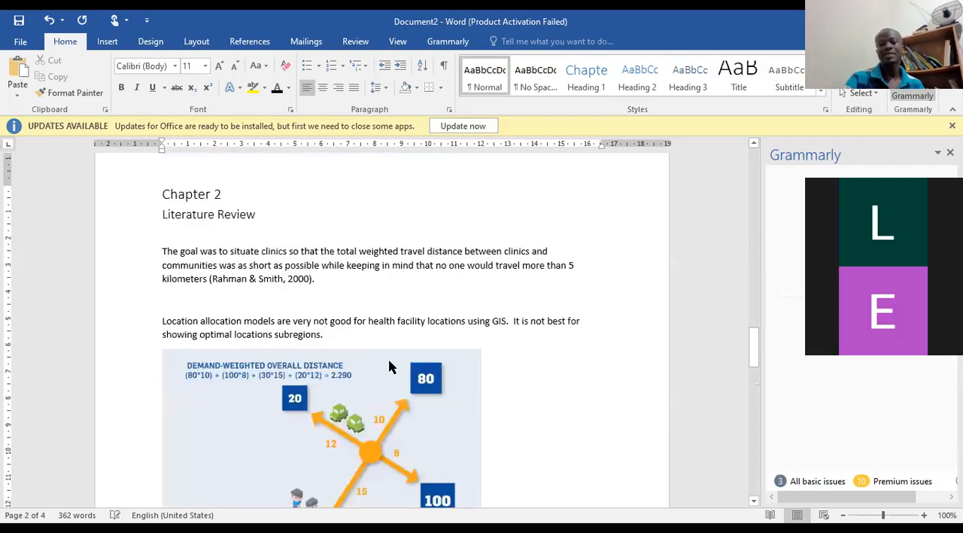
scroll(389, 365, up, 5)
scroll(389, 366, up, 7)
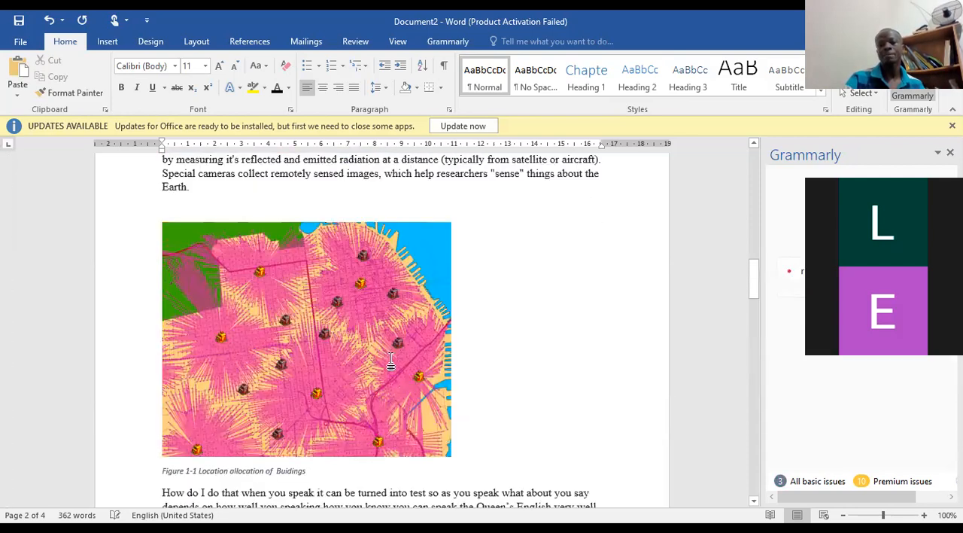
scroll(391, 361, up, 20)
scroll(391, 358, down, 15)
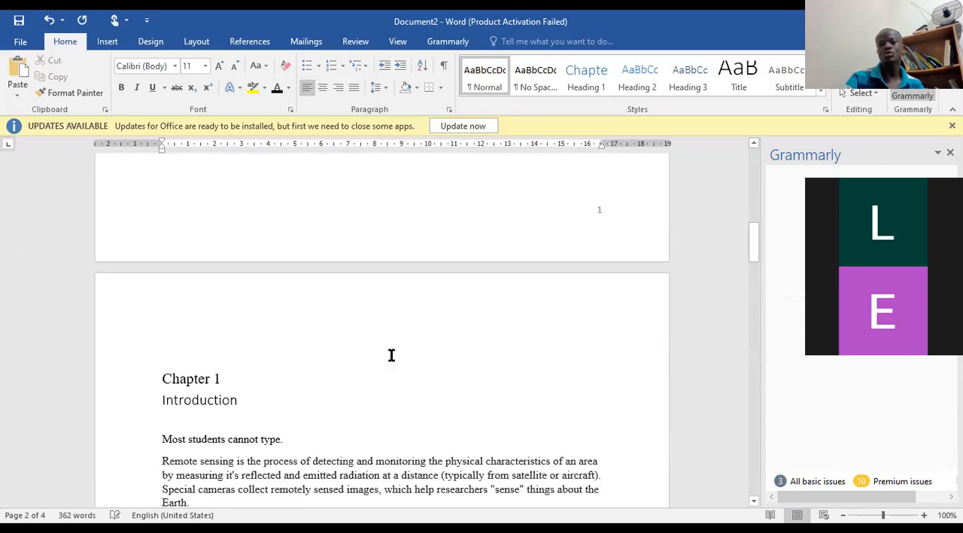
scroll(390, 355, down, 2)
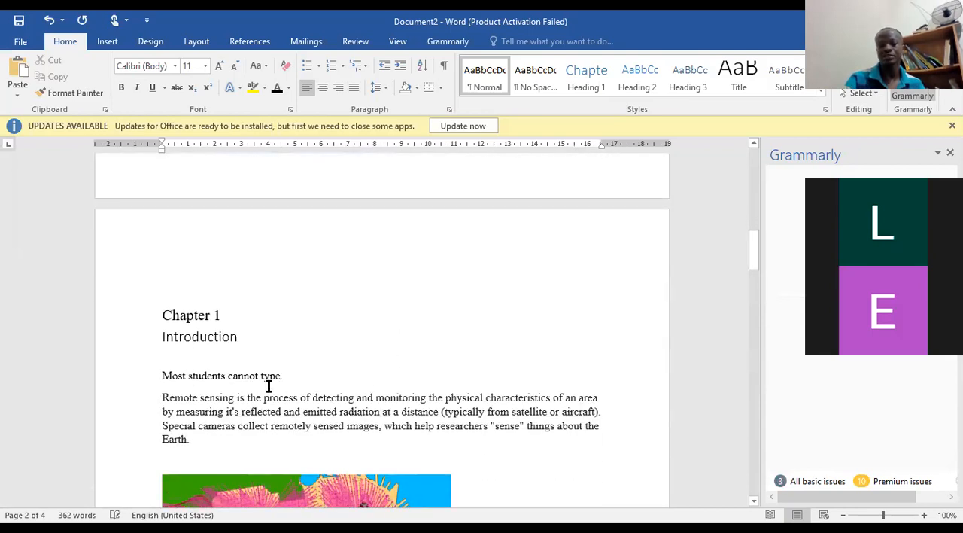
scroll(290, 377, down, 3)
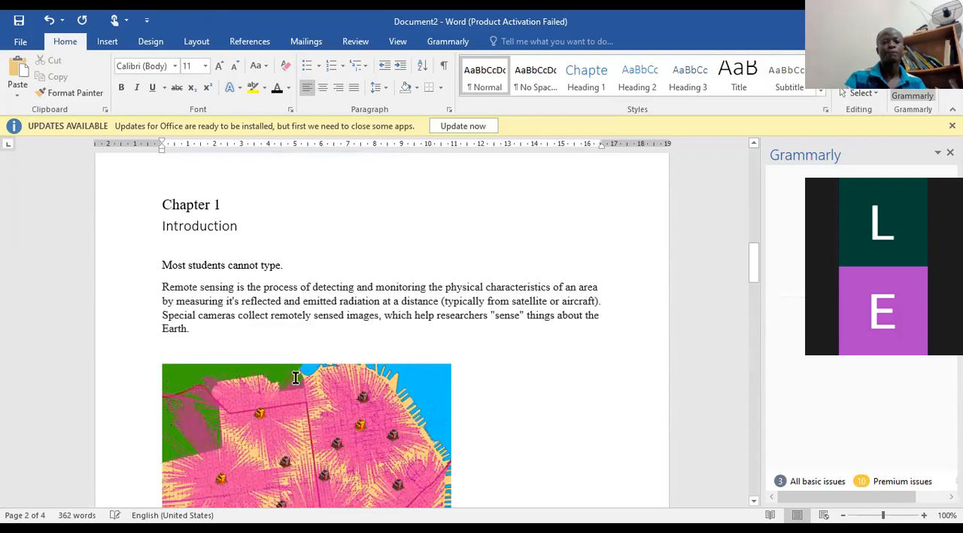
scroll(296, 377, down, 7)
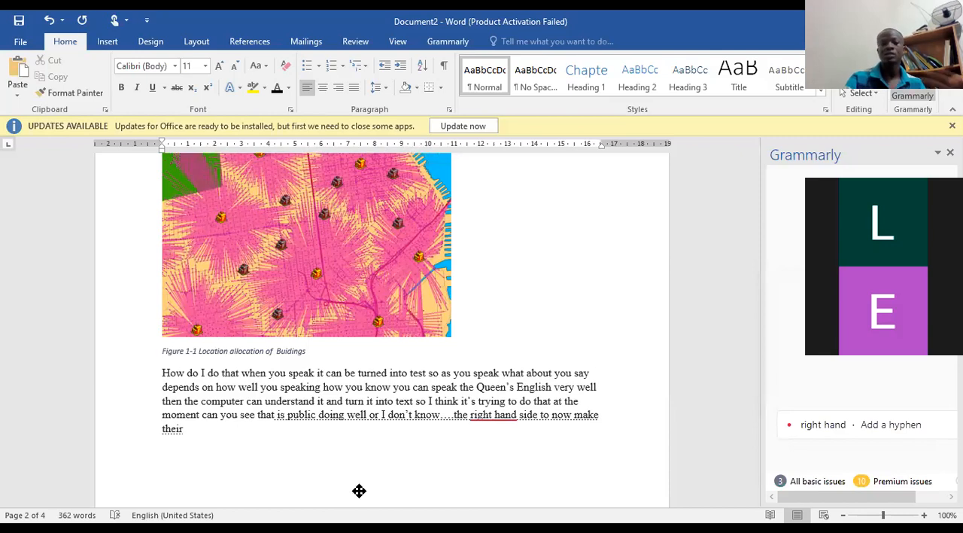
Look through the citation styles available for the bibliography, keeping APA.
click(250, 43)
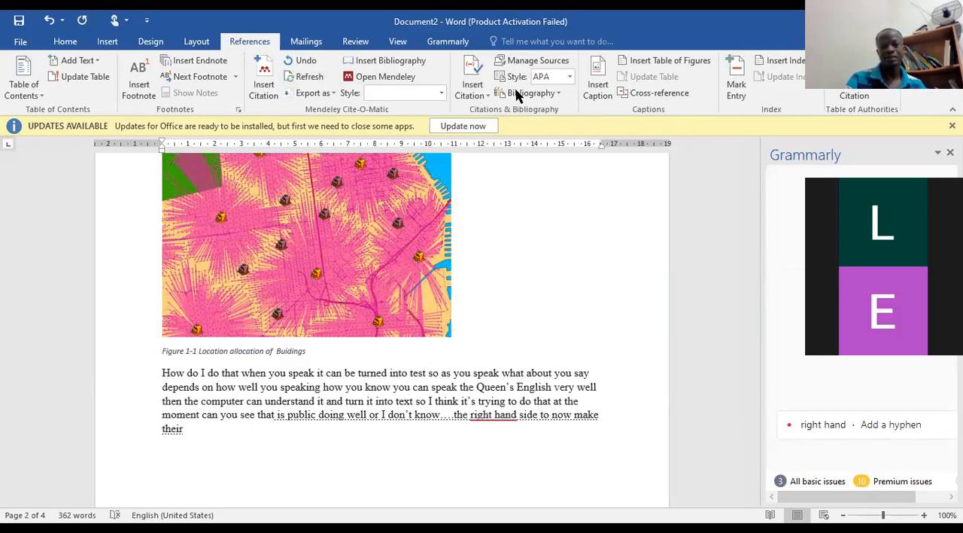
click(570, 76)
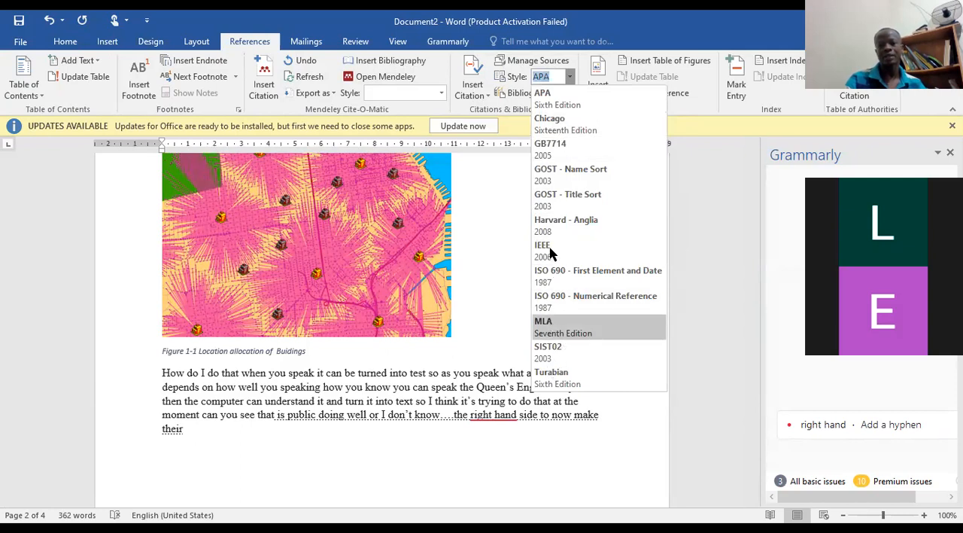
click(587, 33)
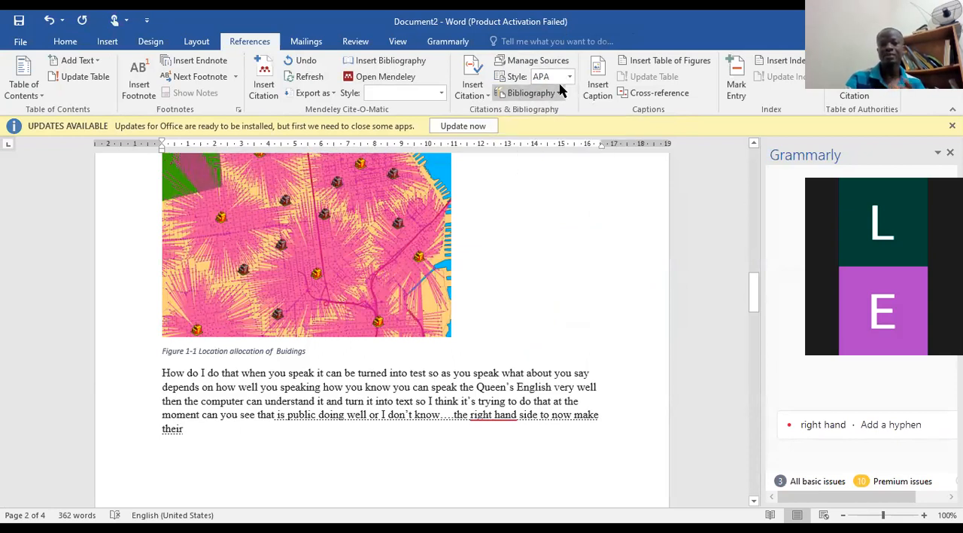
Start adding a new citation source and reposition the Create Source dialog clear of the dictated paragraph.
click(486, 104)
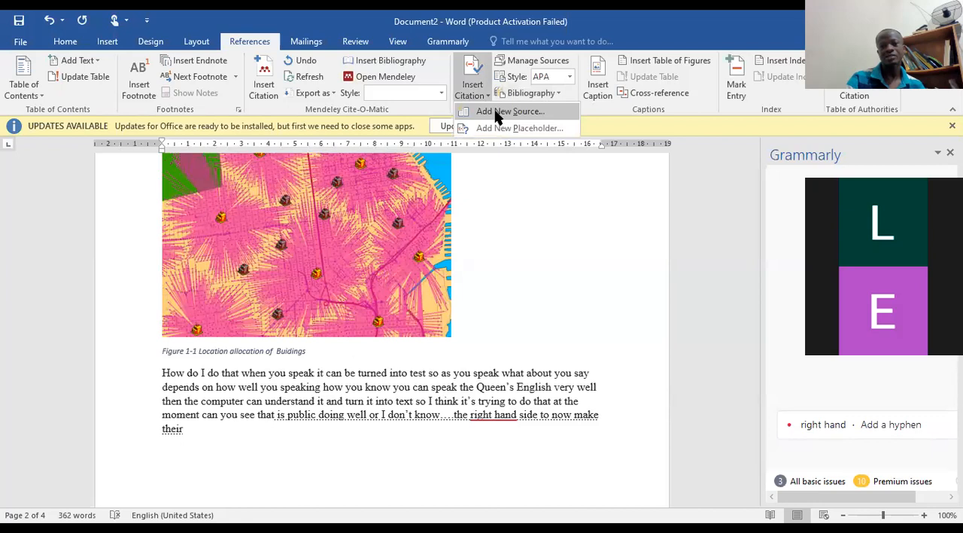
click(498, 111)
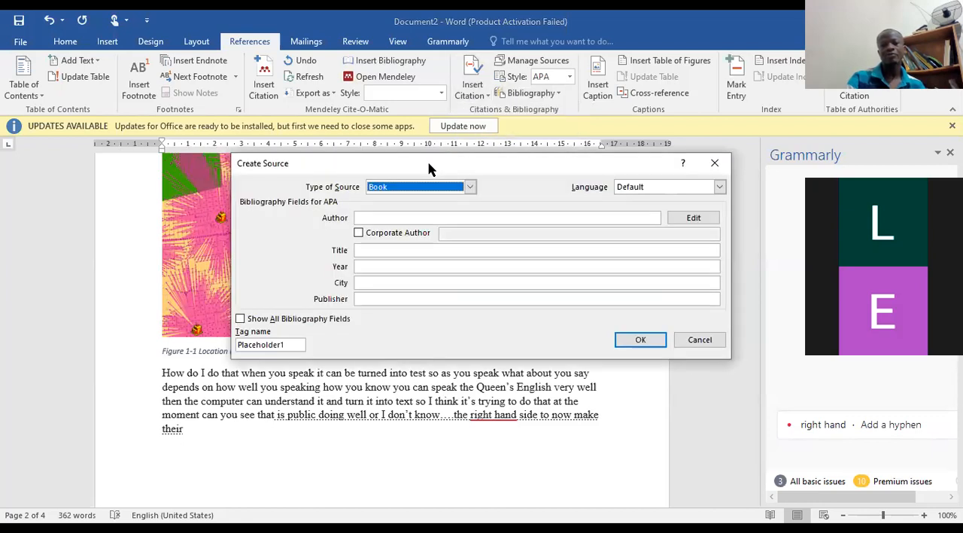
drag(428, 163, 380, 160)
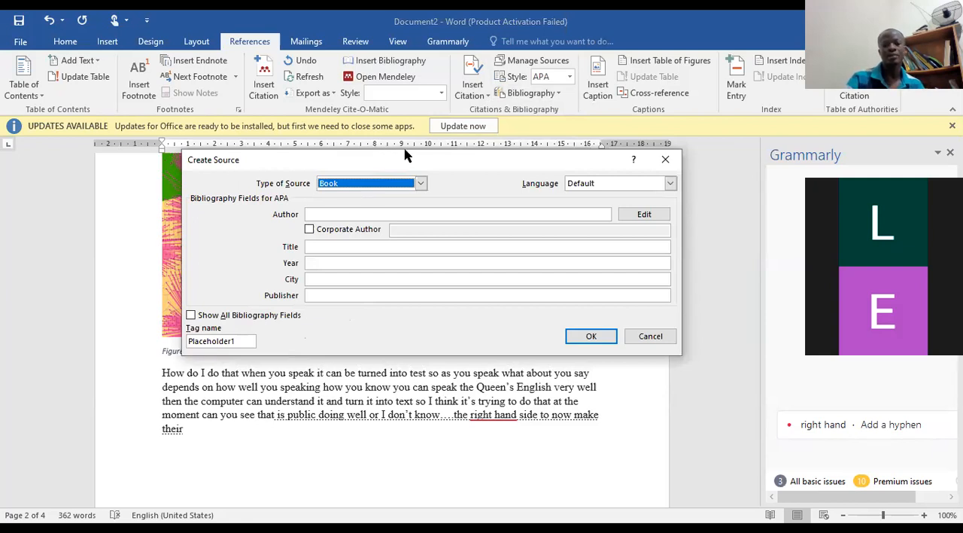
drag(219, 160, 125, 71)
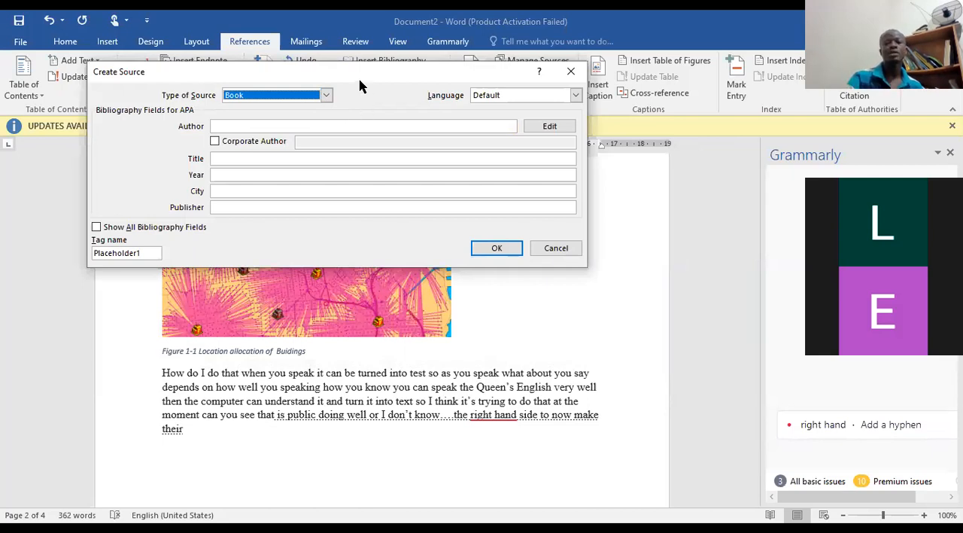
drag(362, 80, 401, 171)
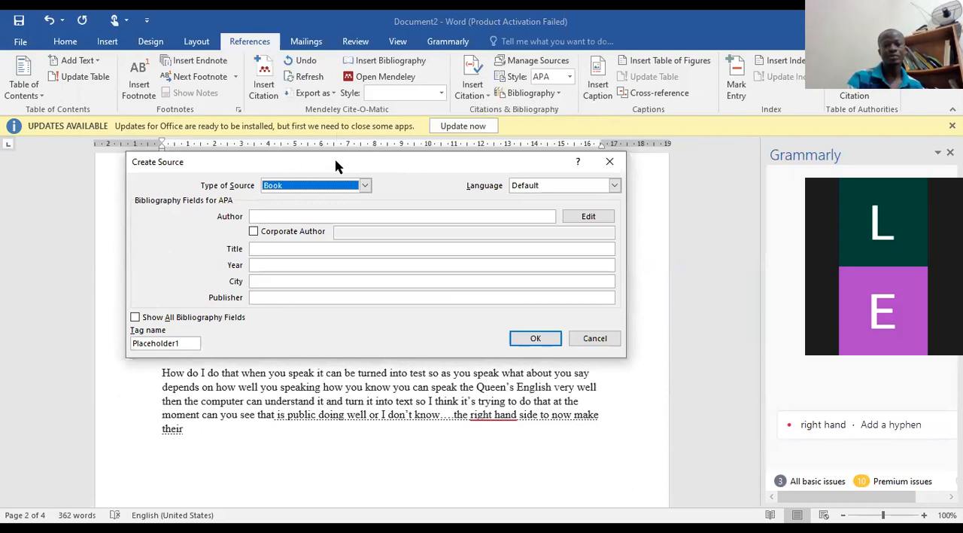
drag(337, 159, 331, 103)
Set the new source's type to Web site and make its URL field ready for entry.
click(358, 130)
click(359, 187)
click(359, 186)
click(359, 187)
click(358, 187)
drag(359, 166, 362, 153)
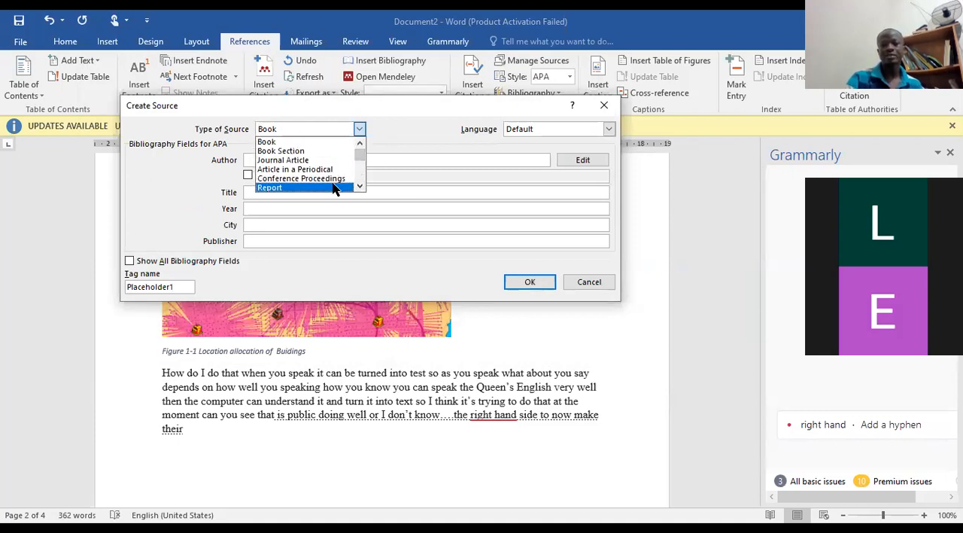
scroll(326, 180, down, 1)
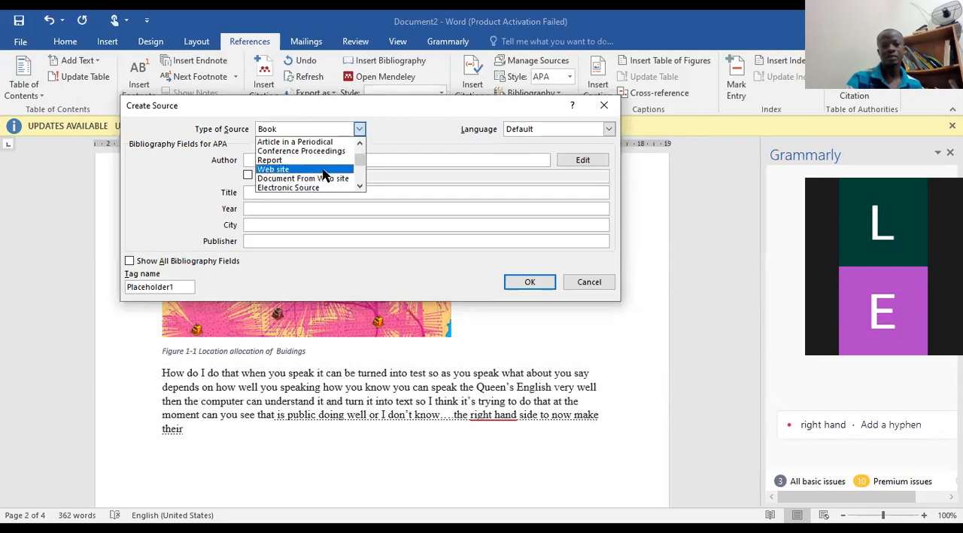
click(323, 172)
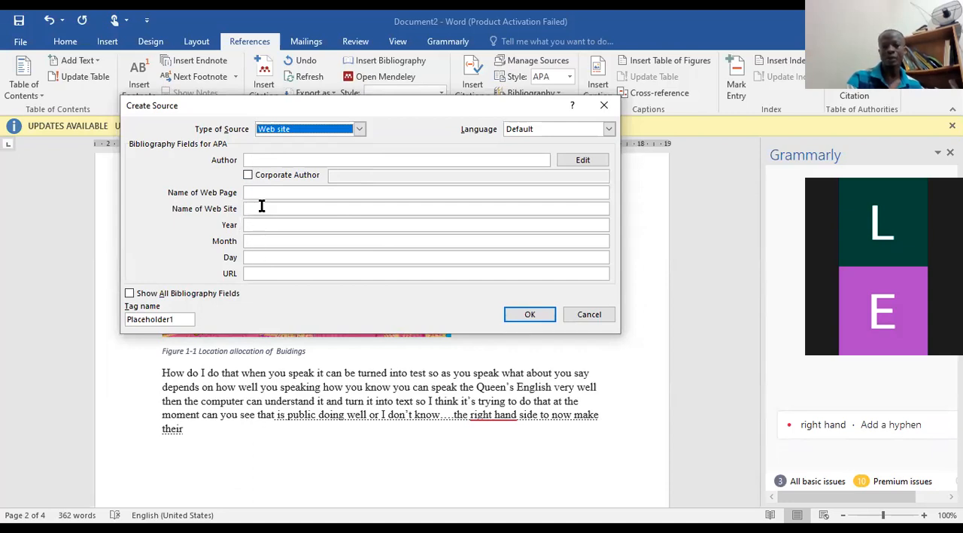
click(260, 273)
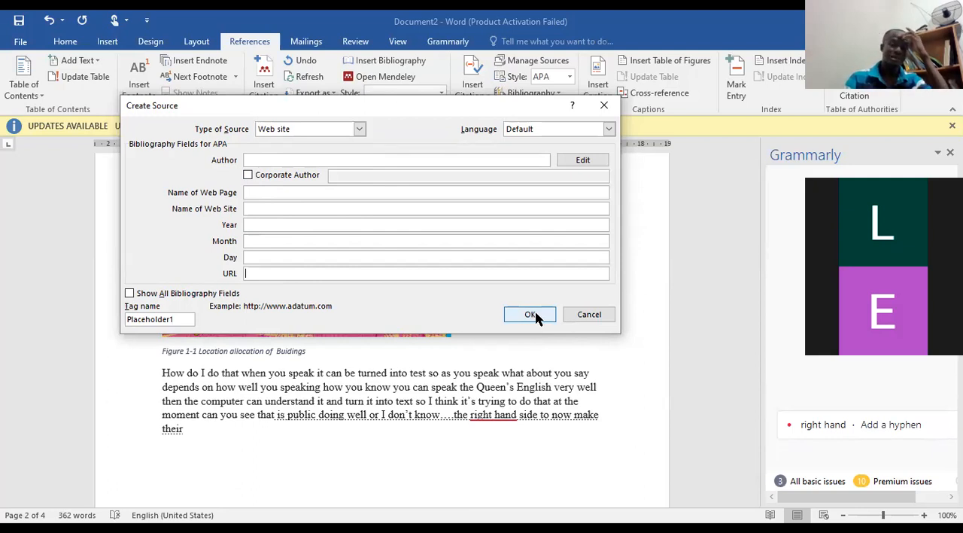
Move the Create Source dialog aside and close it without adding the web site source.
drag(454, 109, 544, 156)
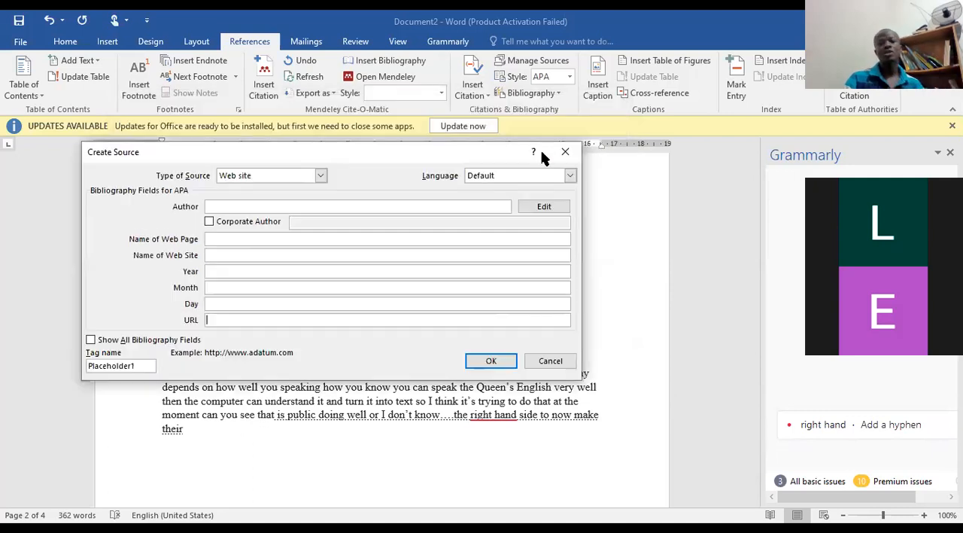
click(566, 152)
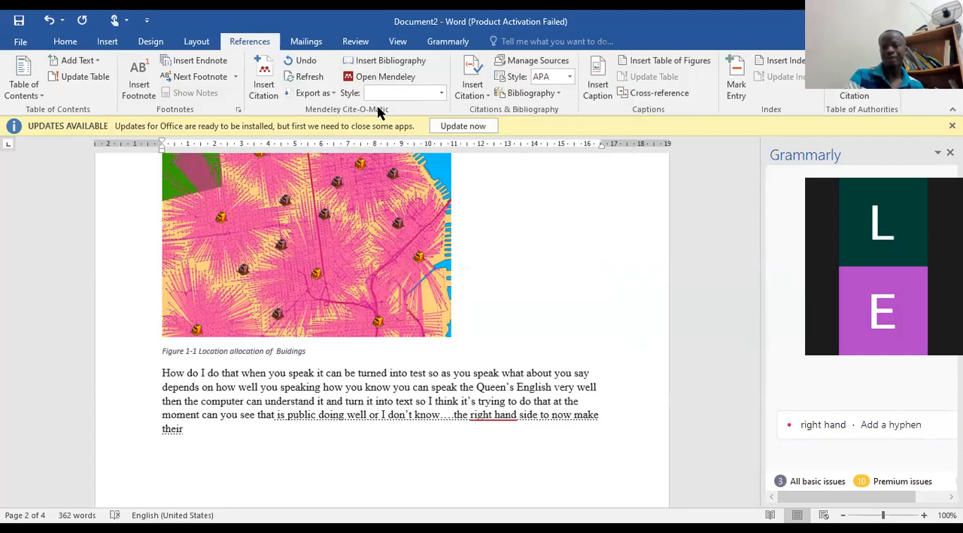
Look back over Chapter 1 and place the insertion point at the end of the dictated paragraph below Figure 1-1.
scroll(467, 270, up, 2)
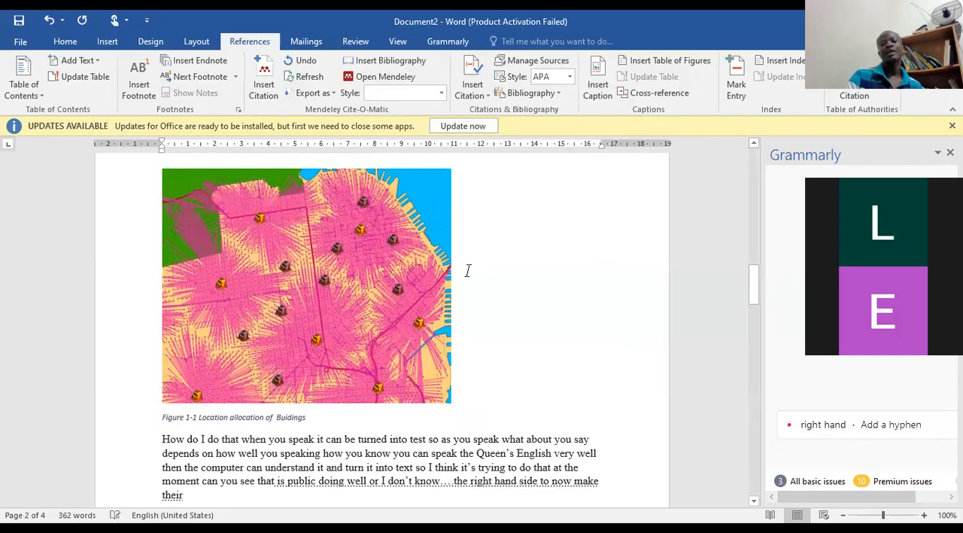
scroll(456, 269, up, 6)
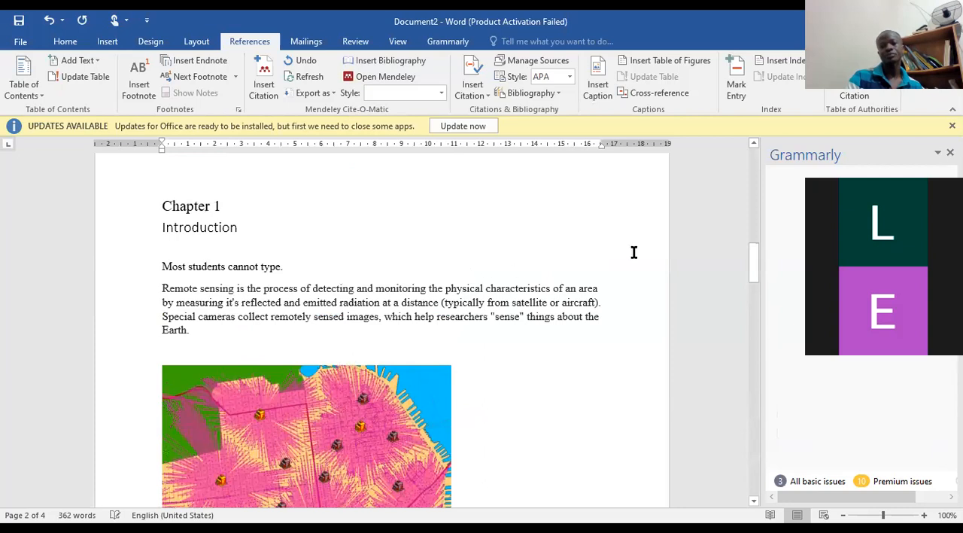
scroll(600, 223, up, 9)
scroll(600, 223, down, 8)
scroll(594, 226, down, 15)
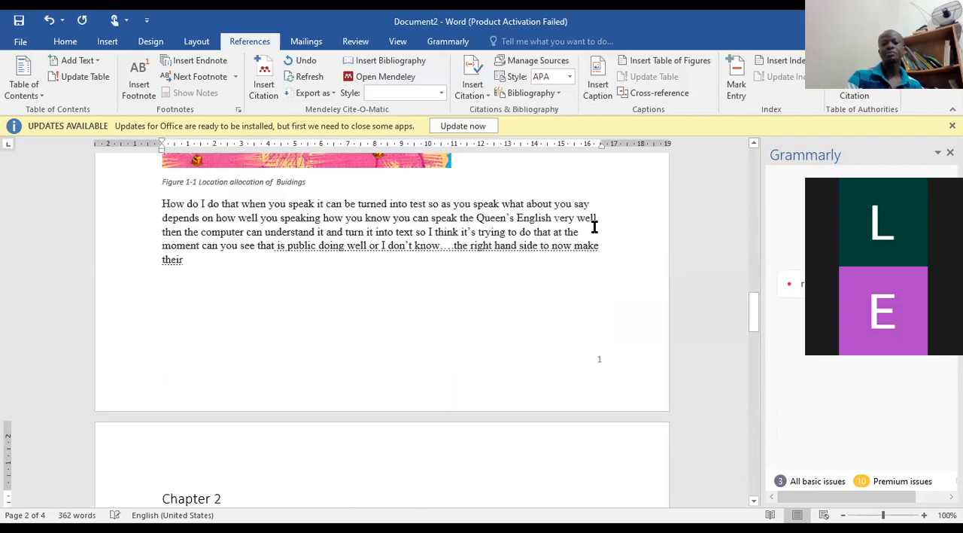
scroll(594, 227, up, 3)
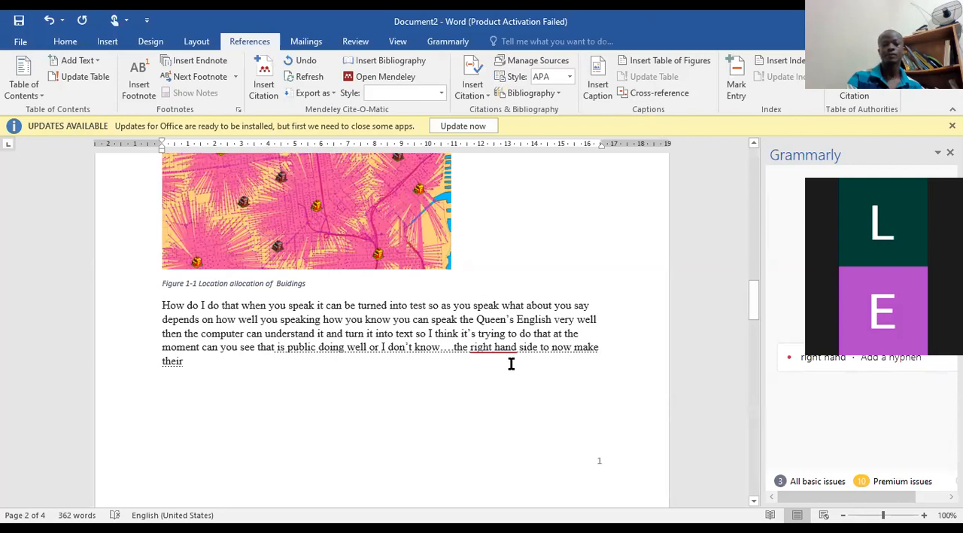
click(194, 362)
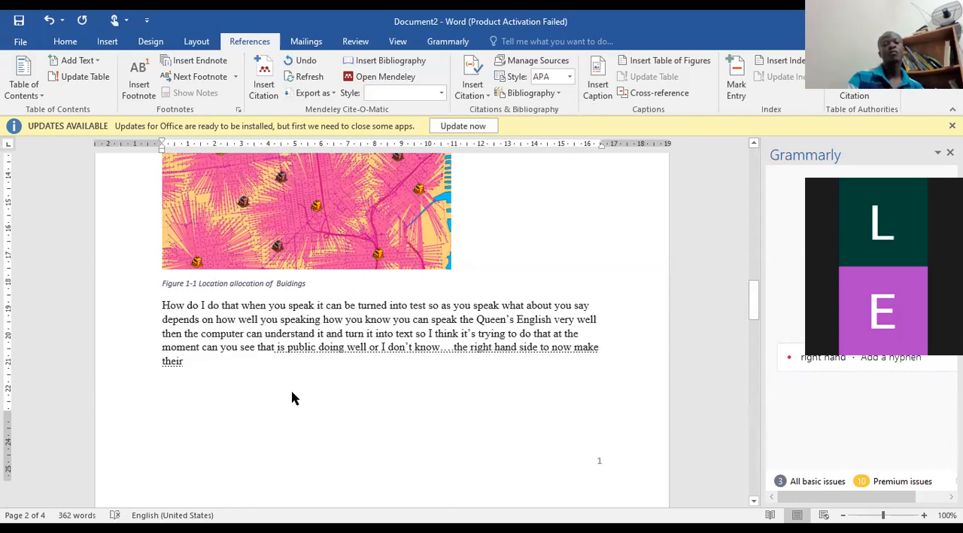
scroll(286, 381, down, 2)
scroll(286, 381, up, 1)
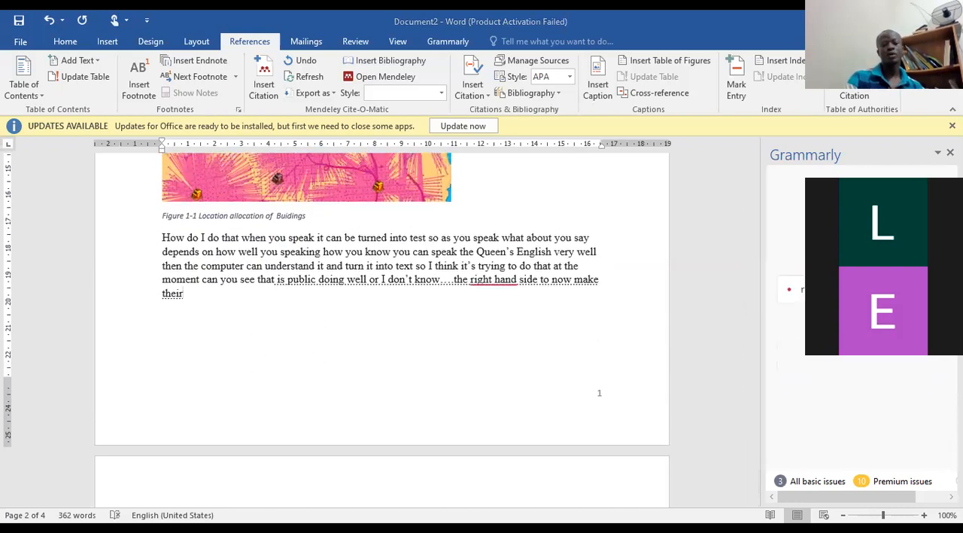